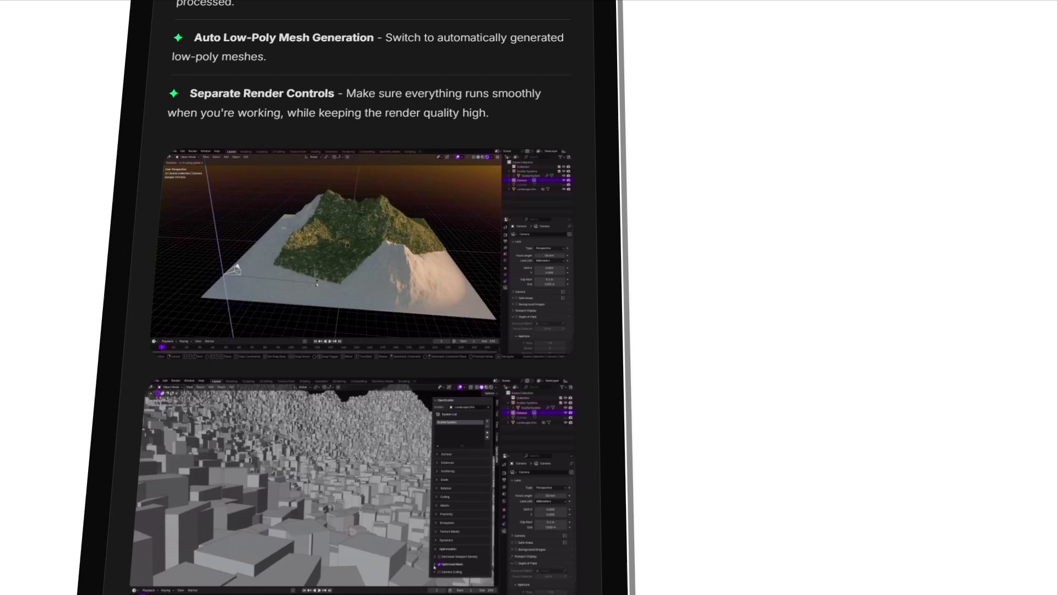
Step: Review the optimization, Advanced Controls and Dynamic Animation sections of the OpenScatter product page
scroll(352, 297, down, 5)
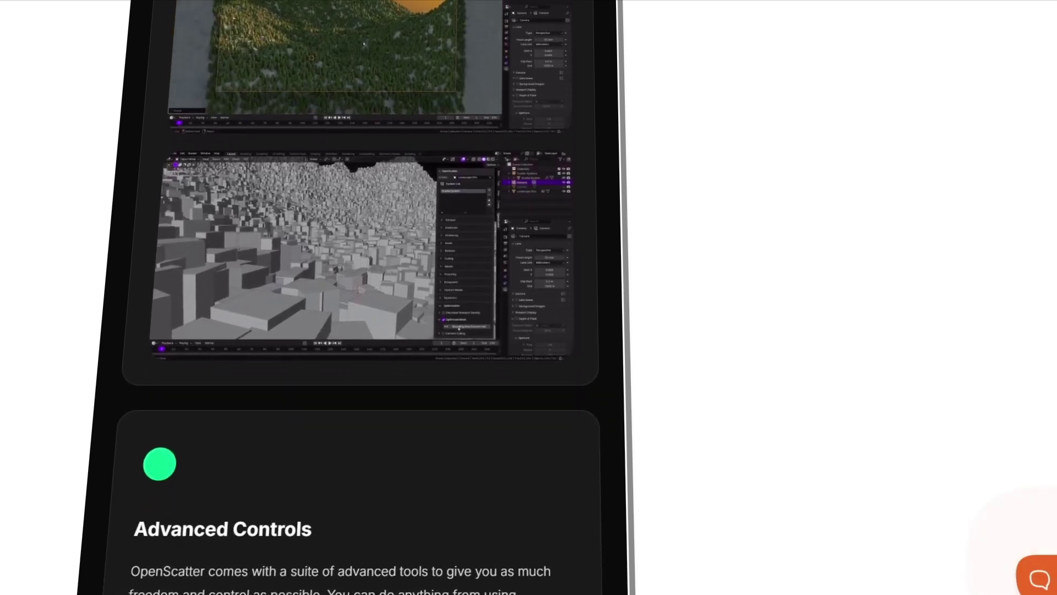
scroll(352, 297, down, 5)
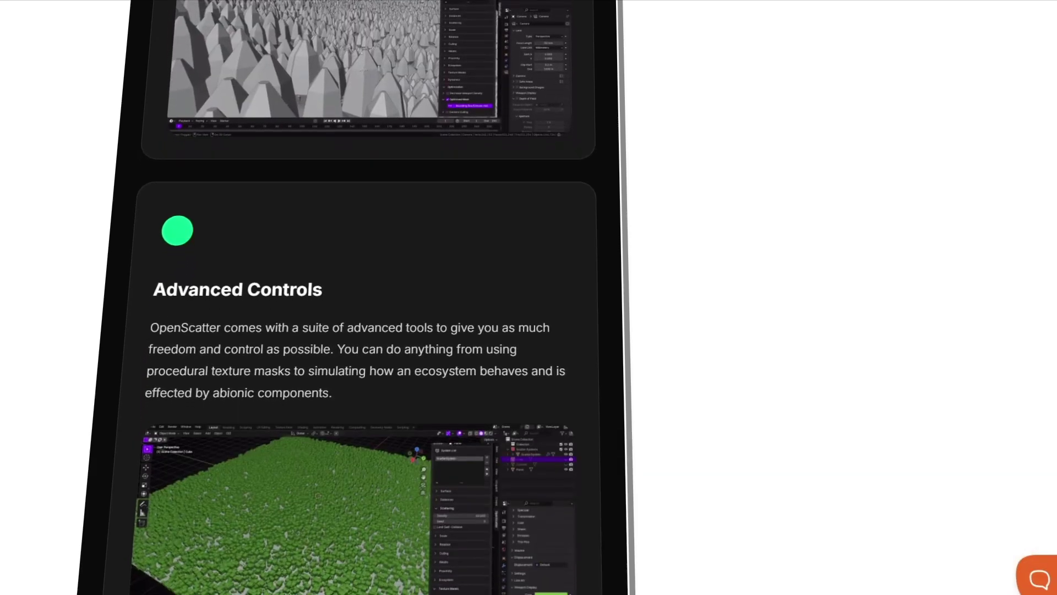
scroll(352, 297, down, 5)
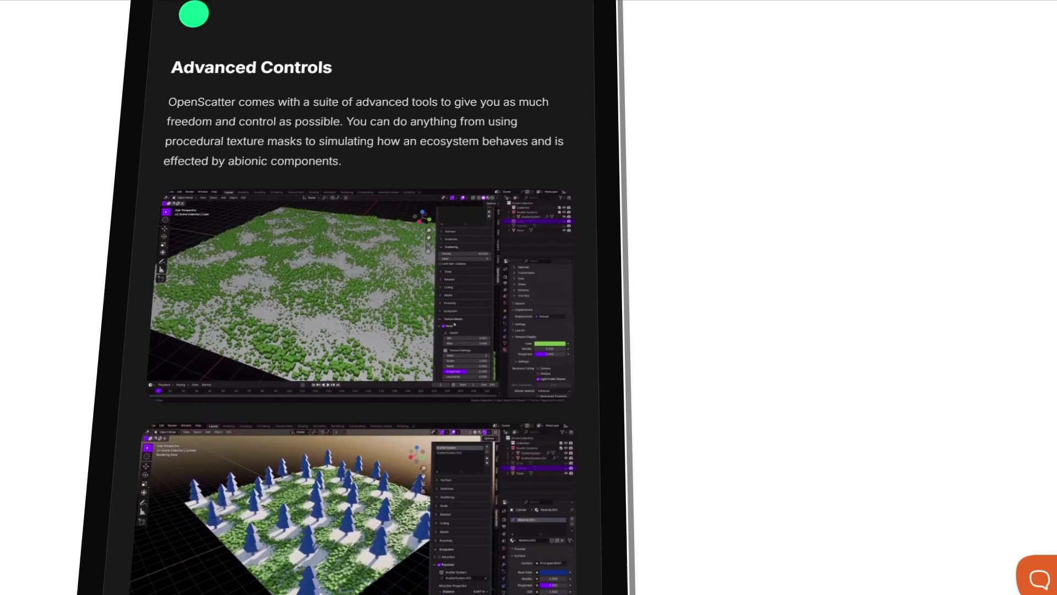
scroll(353, 297, down, 4)
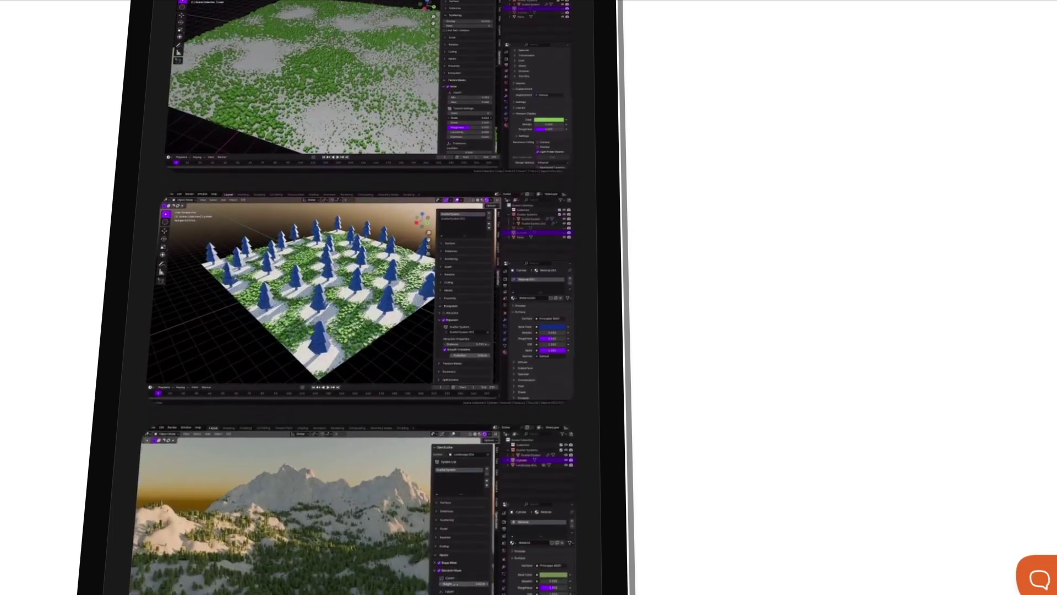
scroll(352, 297, down, 5)
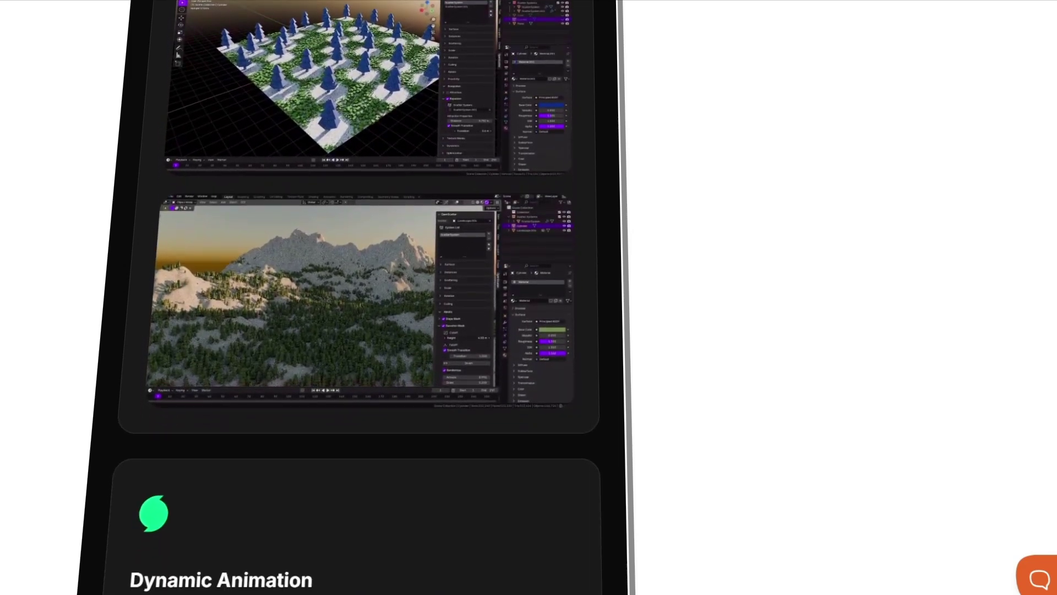
scroll(353, 298, down, 4)
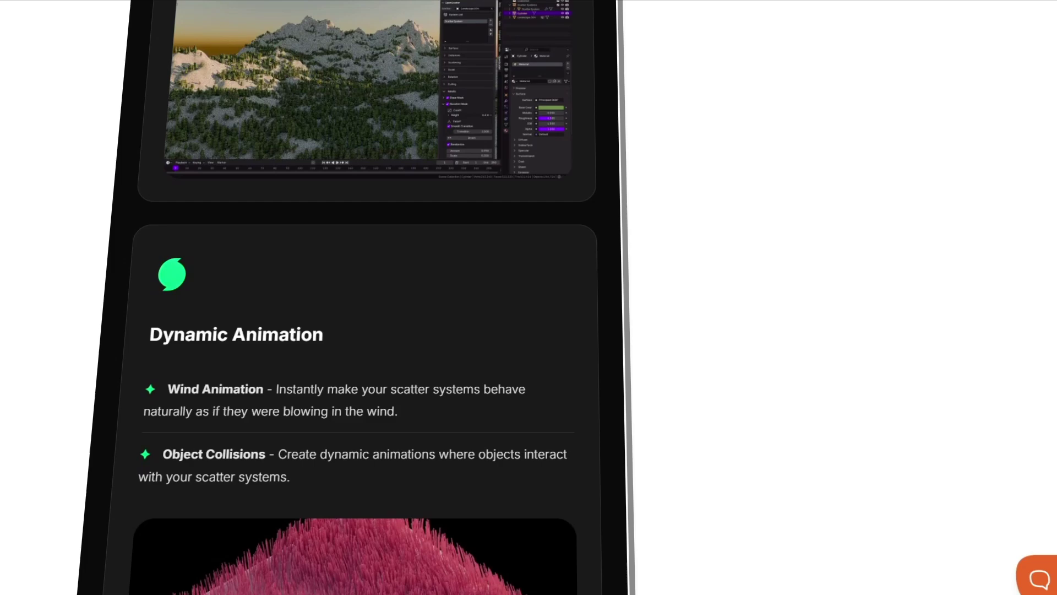
scroll(353, 298, down, 5)
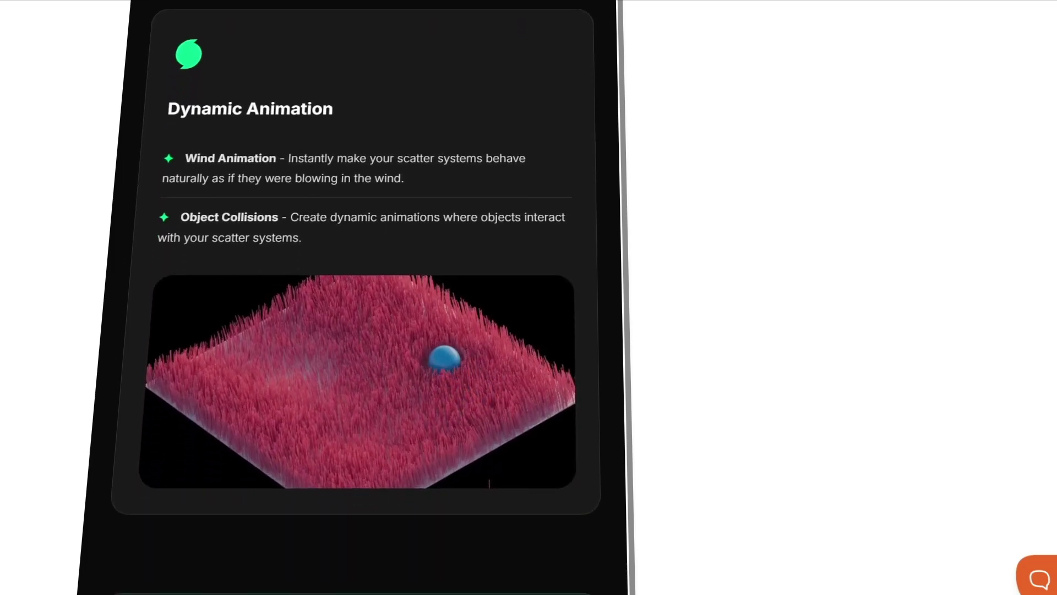
scroll(353, 297, down, 2)
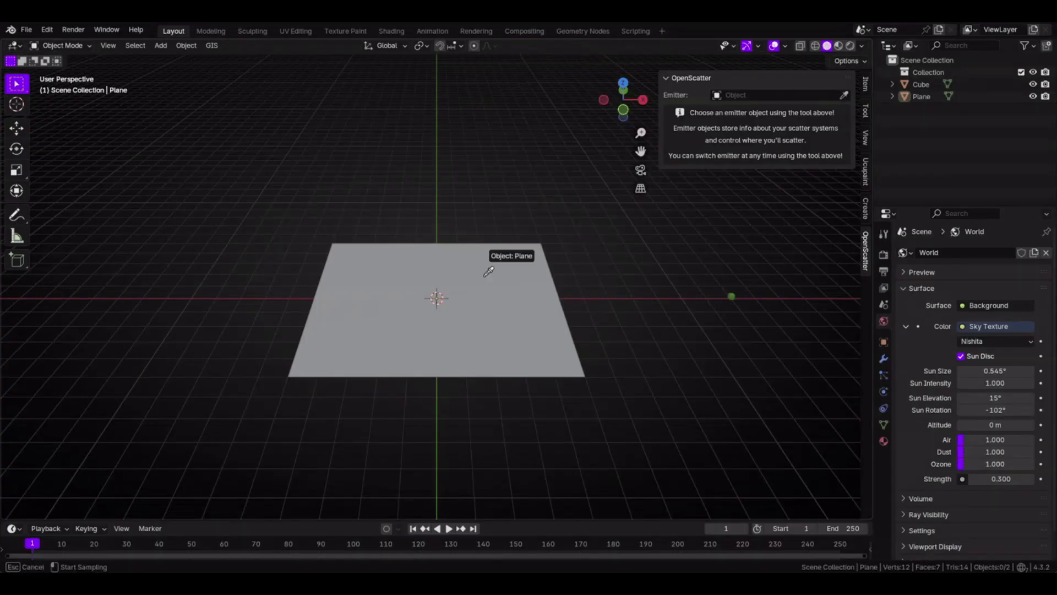
Step: Choose the plane as OpenScatter emitter, add a scatter system and assign the green cube as its single instance
click(489, 272)
click(839, 130)
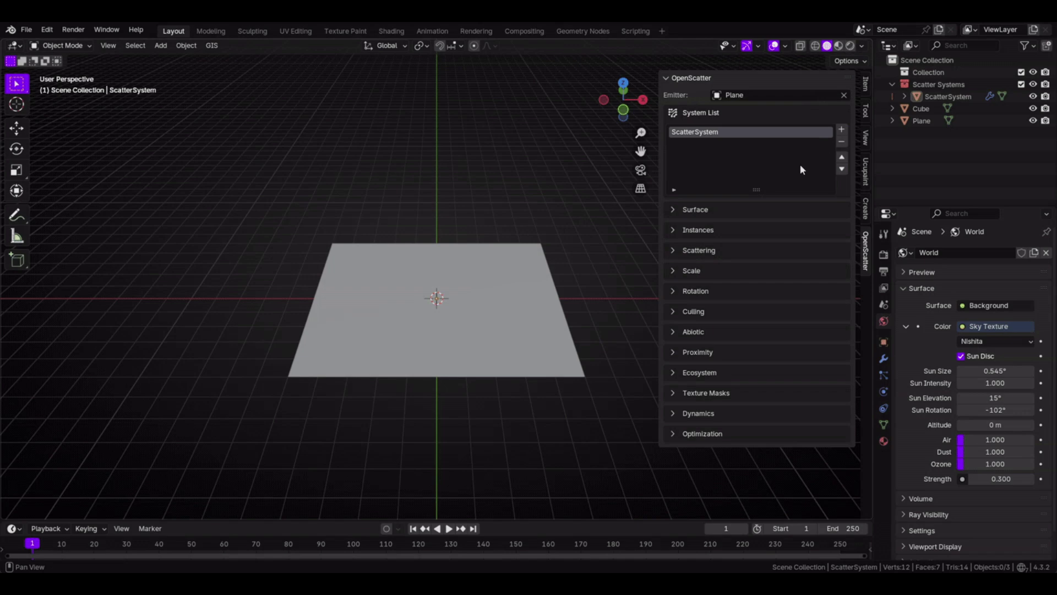
click(694, 230)
middle_drag(606, 266, 525, 270)
click(599, 270)
scroll(546, 261, up, 3)
Step: Raise the scatter density of the cubes and enable Random Scale for them
click(698, 287)
drag(704, 303, 781, 303)
click(686, 285)
click(681, 306)
click(682, 358)
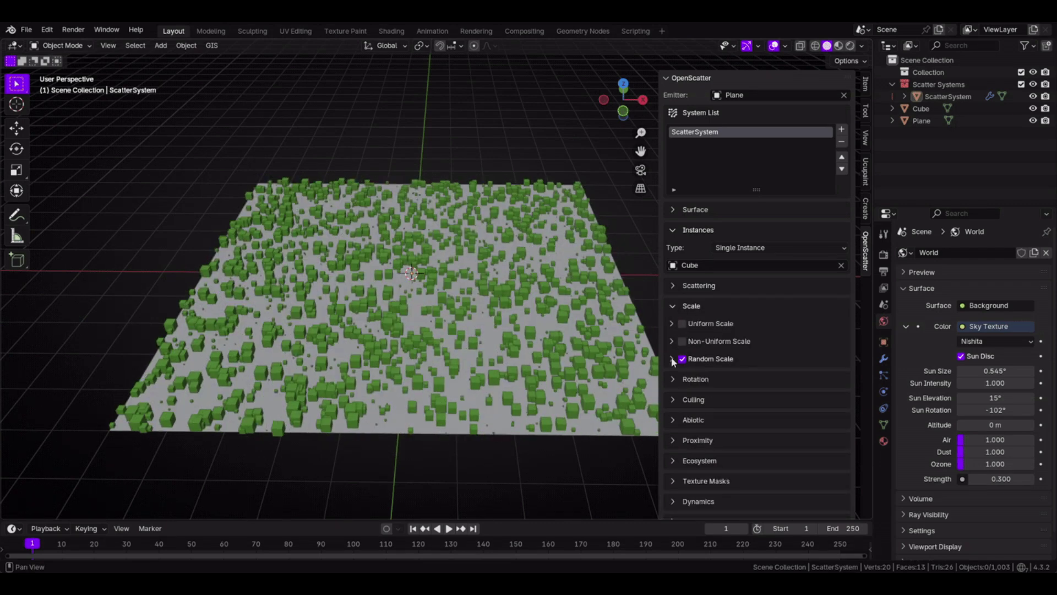
click(682, 307)
Step: Set the cubes' scatter density to 38.360 and limit self-collision with a minimum distance of 0.08 m
click(690, 288)
drag(724, 302, 798, 303)
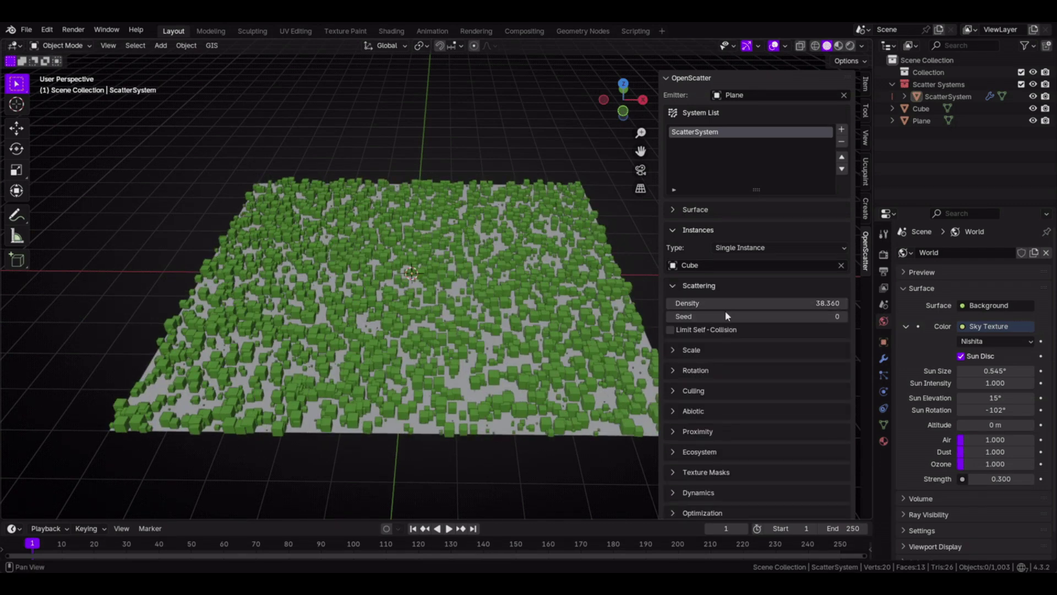
click(725, 329)
drag(738, 343, 765, 342)
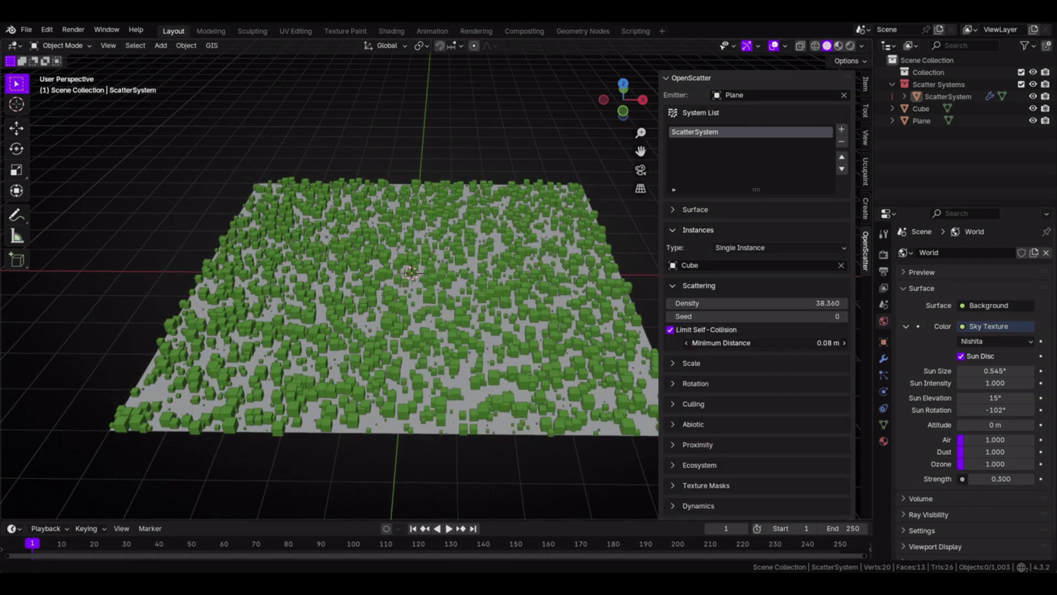
click(683, 285)
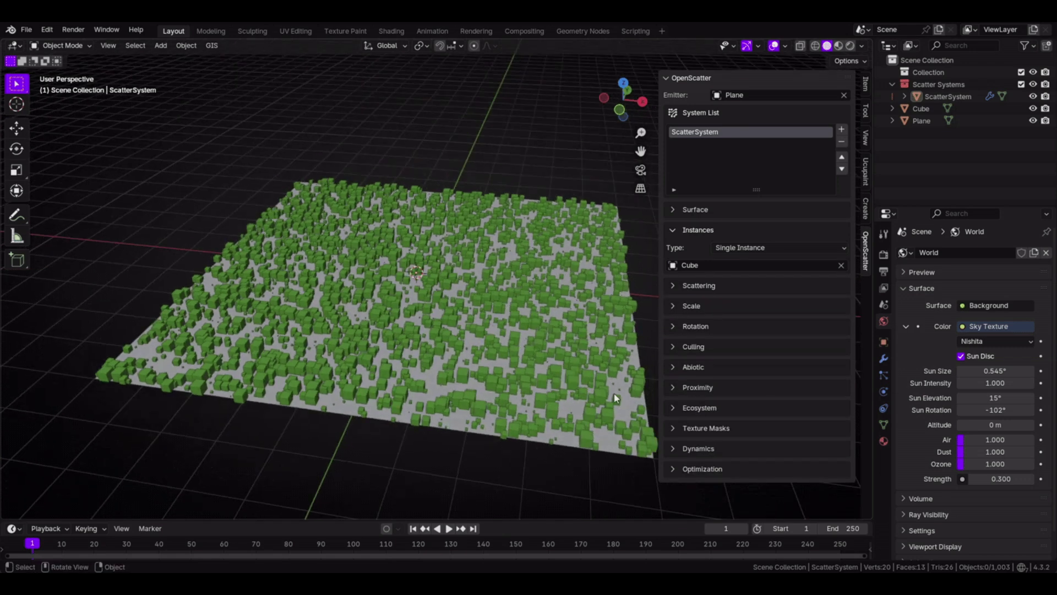
Step: Enable the Noise texture mask on the cube scatter and set the density to 87.810
click(705, 428)
click(682, 446)
middle_drag(605, 396, 546, 396)
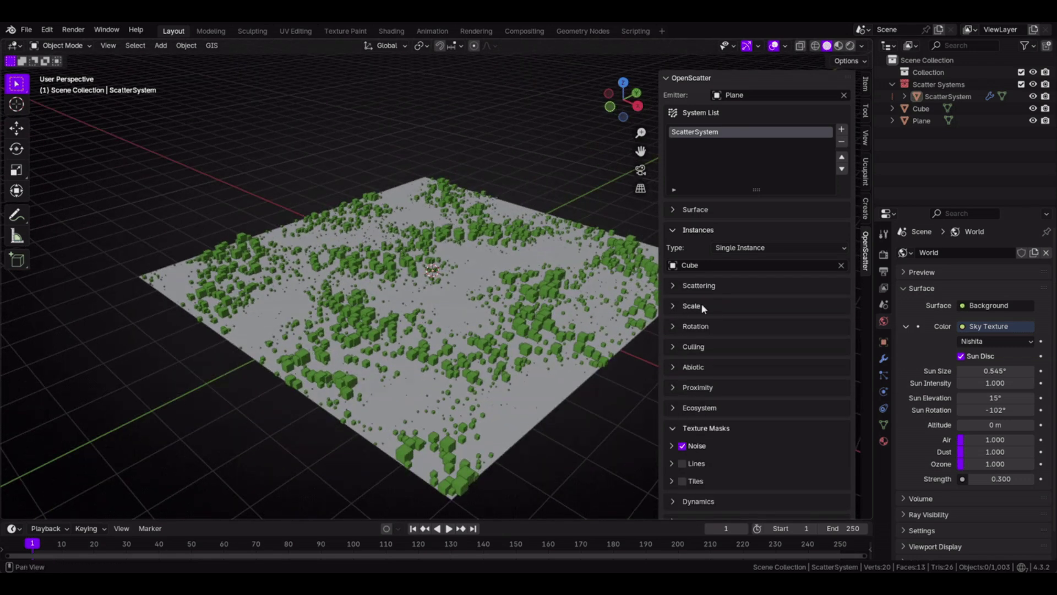
click(698, 285)
drag(716, 303, 771, 302)
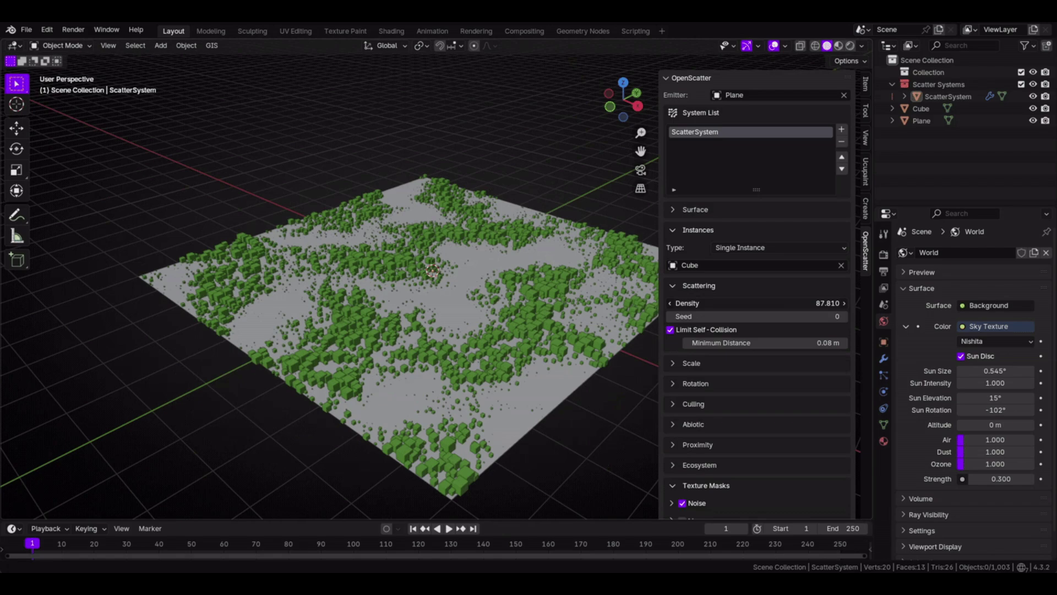
Step: Increase the Noise mask's seed by three increments to vary the distribution of the cube patches
scroll(716, 385, down, 2)
click(672, 456)
scroll(674, 457, down, 3)
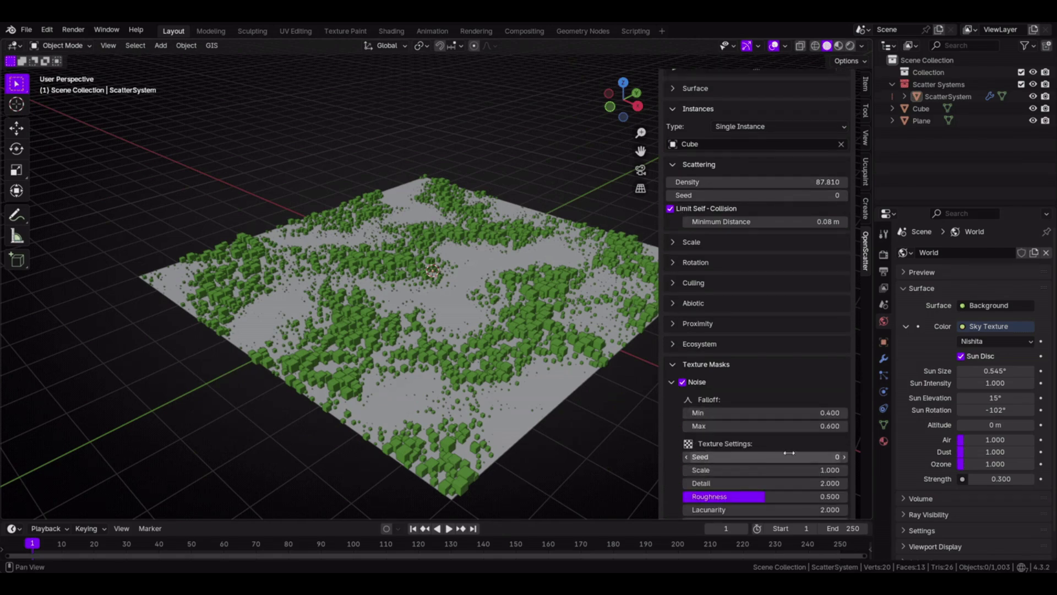
click(847, 457)
click(847, 457)
click(847, 456)
middle_drag(370, 303, 446, 311)
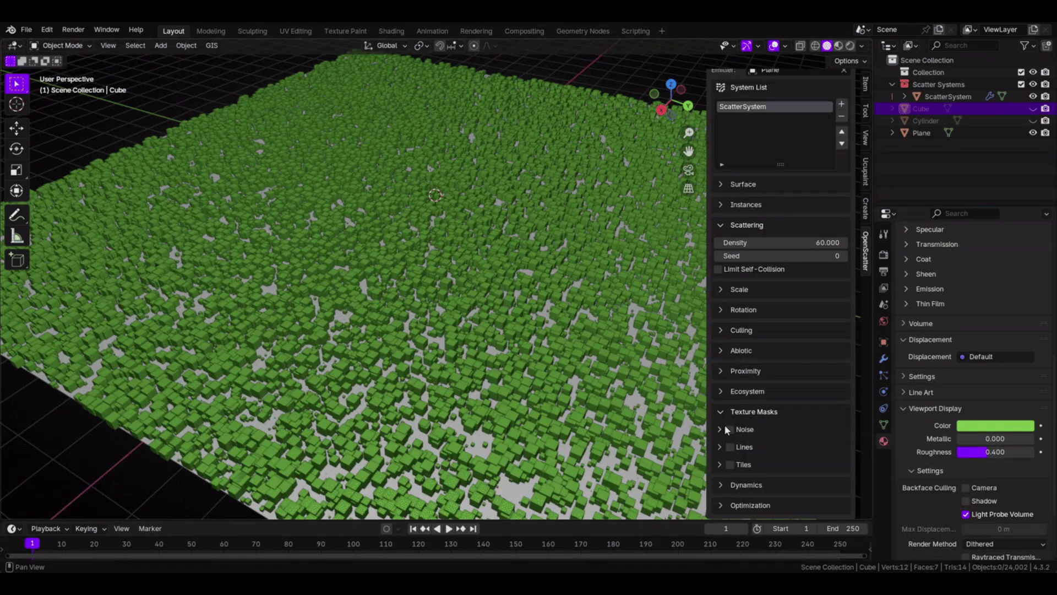
Step: Enable the Noise mask on the denser cube scatter with scale 0.668, falloff 0.355 to 0.632 and seed 3
click(729, 429)
click(719, 429)
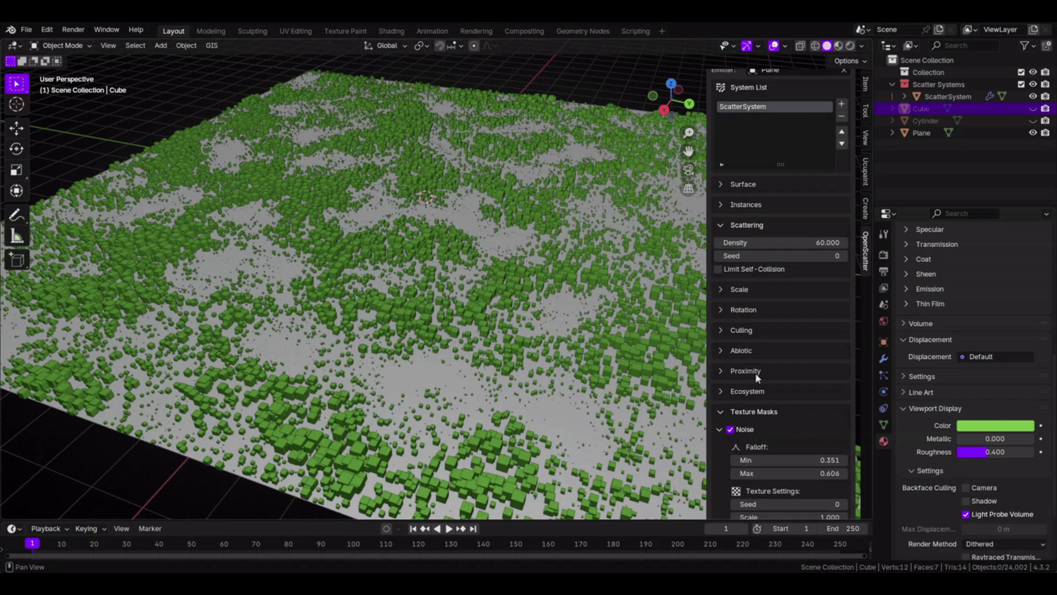
scroll(770, 407, down, 5)
drag(824, 420, 808, 420)
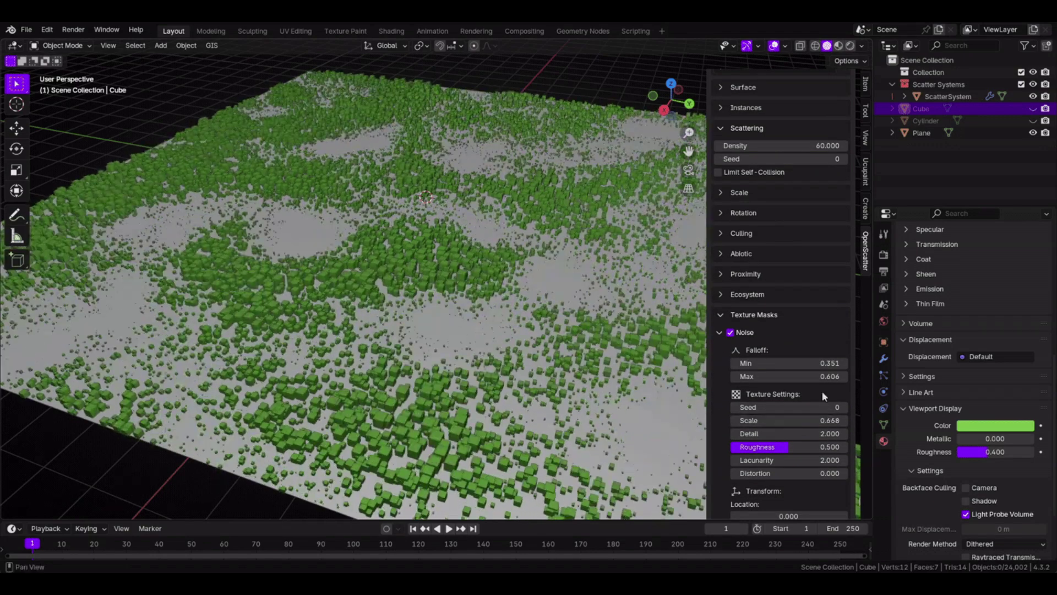
drag(819, 363, 823, 376)
click(845, 408)
click(845, 408)
click(845, 407)
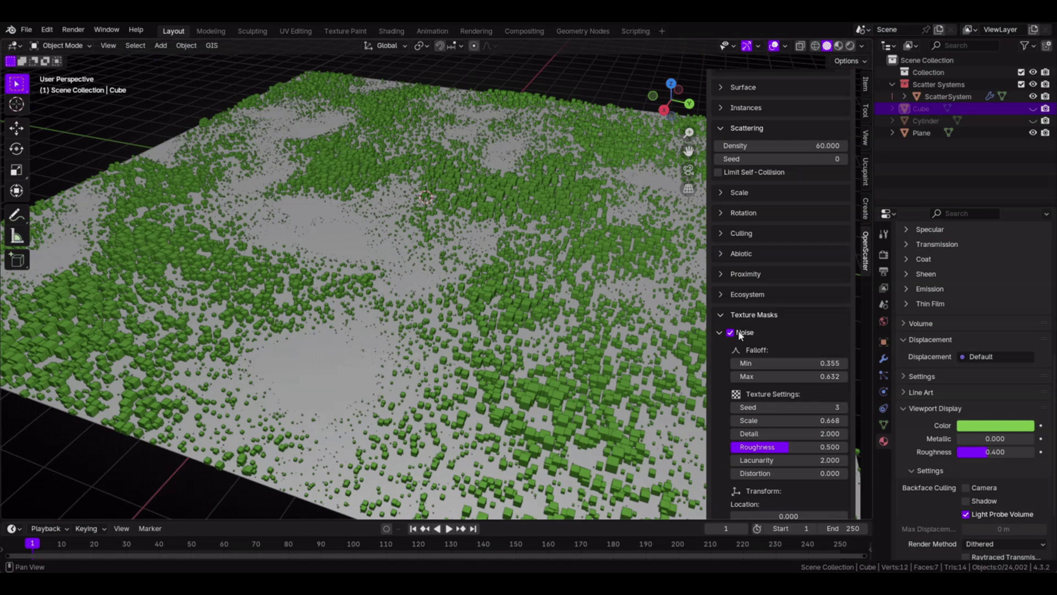
Step: Replace the Noise mask with the Lines mask, using scale 0.436, falloff 0.010 to 0.768 and Z rotation 6.72°
click(730, 332)
click(719, 332)
click(730, 447)
click(719, 446)
scroll(781, 468, down, 3)
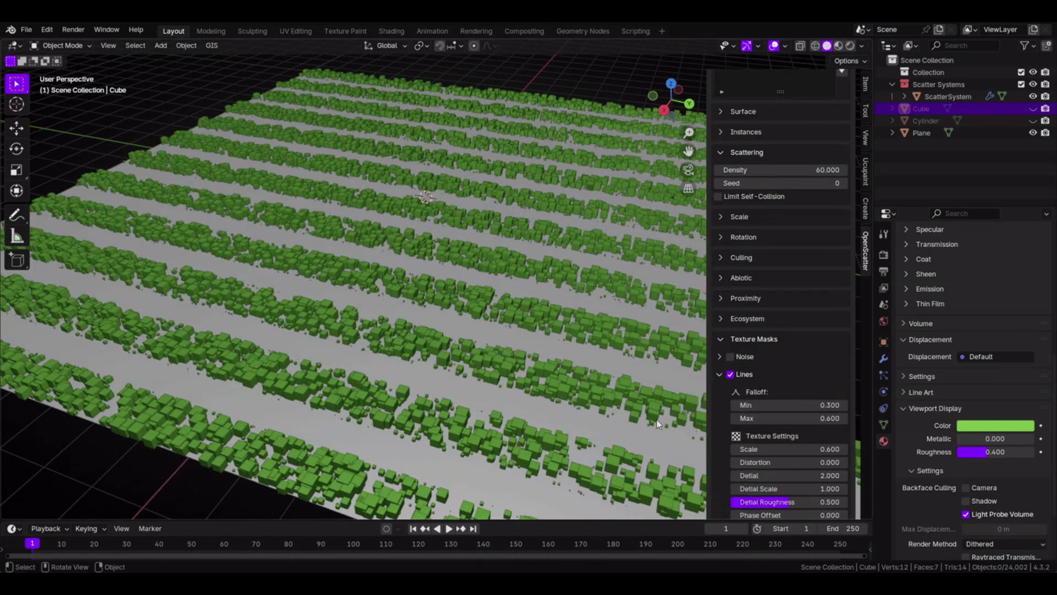
drag(803, 449, 805, 414)
scroll(787, 405, down, 10)
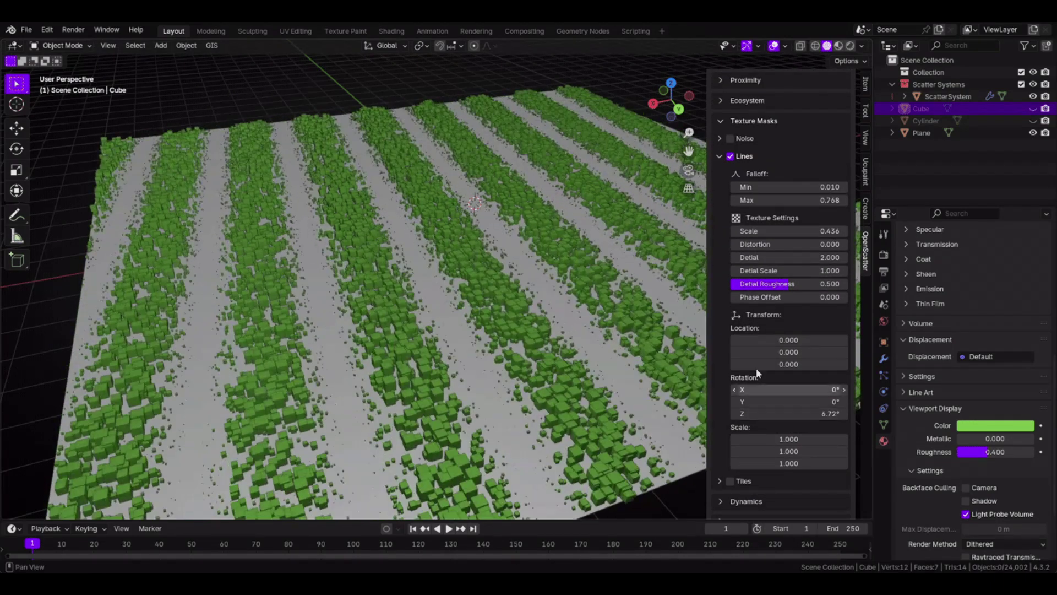
Step: Replace the Lines mask with the Tiles mask and adjust the tile pattern's scale
click(730, 156)
scroll(730, 218, up, 12)
click(730, 464)
scroll(741, 443, down, 5)
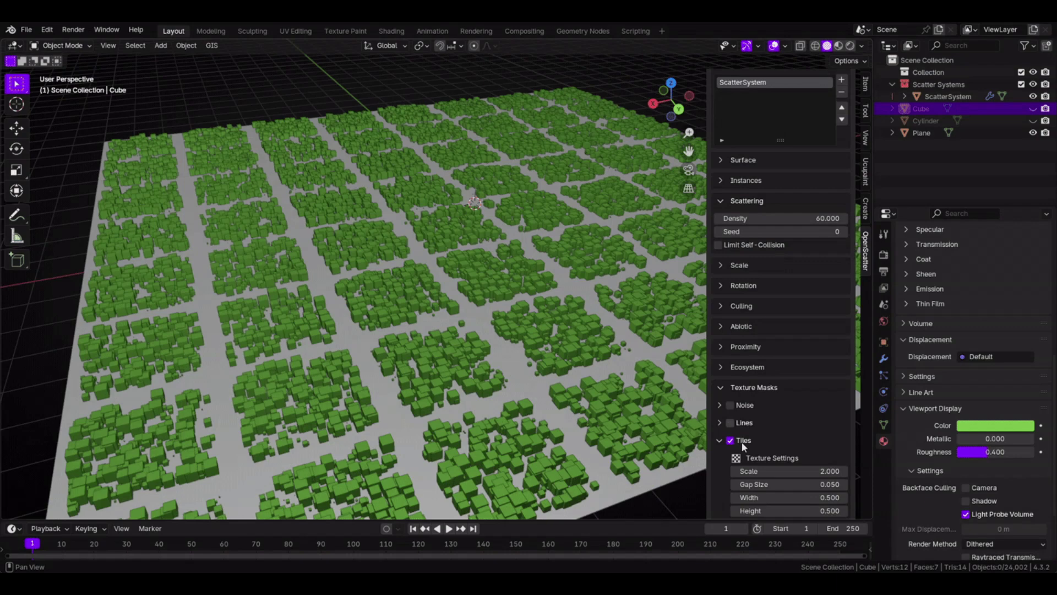
mouse_move(792, 374)
mouse_down()
mouse_move(754, 374)
mouse_move(804, 387)
mouse_move(804, 400)
mouse_move(784, 400)
mouse_move(790, 374)
mouse_up()
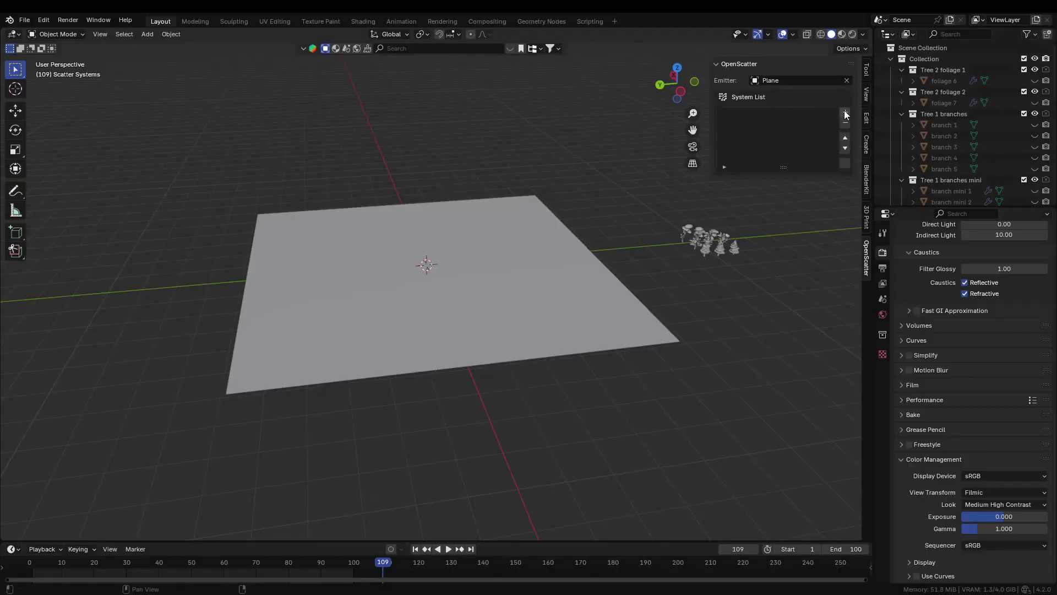
Step: Scatter Tree set 2 over the large plane at density 0.001, with Rotate, Align to Surface and Random Rotation enabled
click(845, 112)
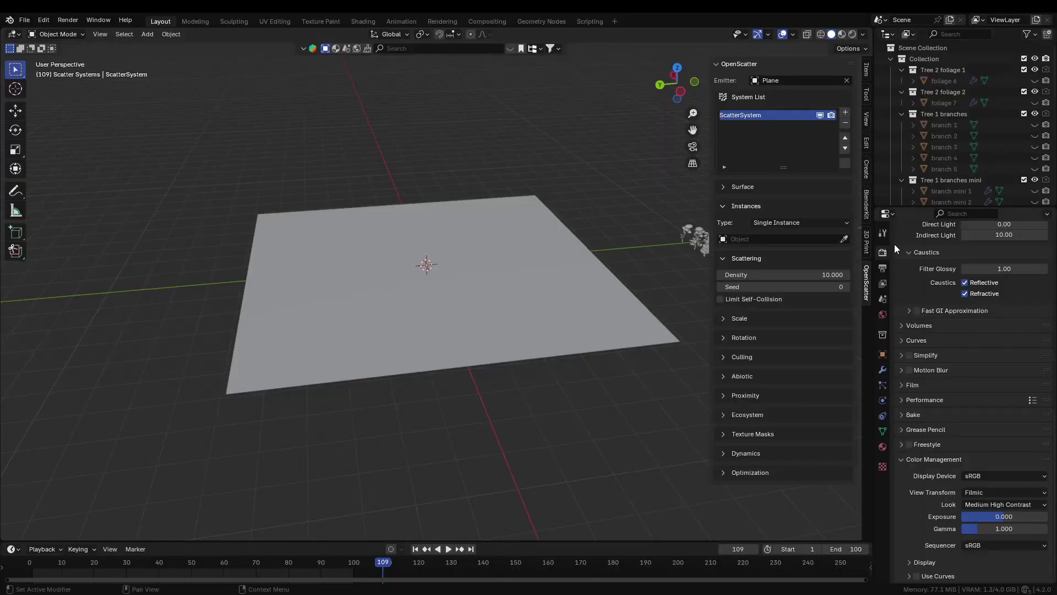
click(687, 225)
click(723, 337)
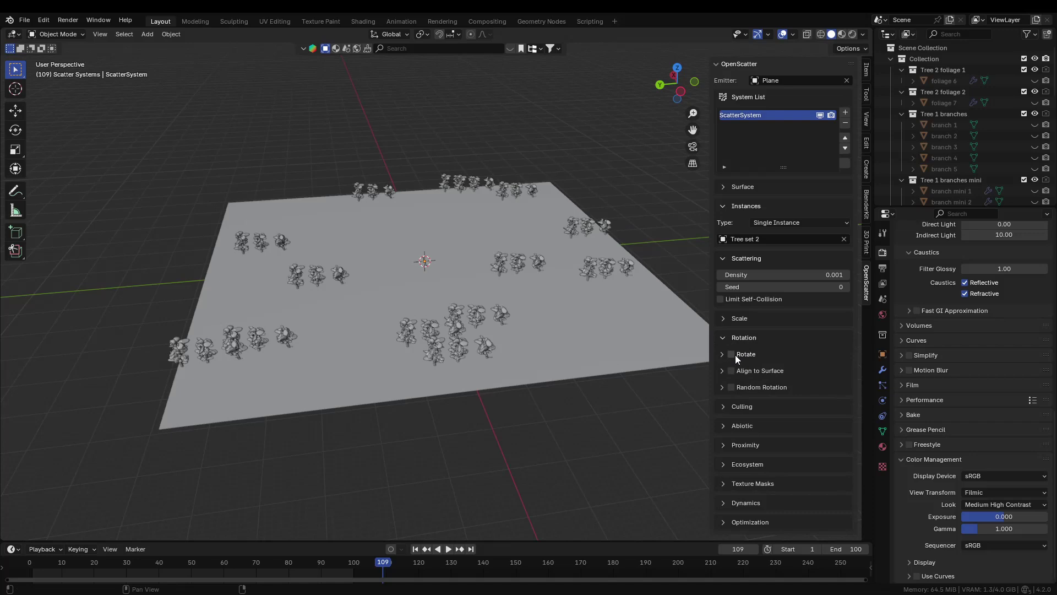
middle_drag(637, 187, 589, 187)
mouse_move(783, 274)
mouse_down()
mouse_move(805, 275)
mouse_move(782, 274)
mouse_up()
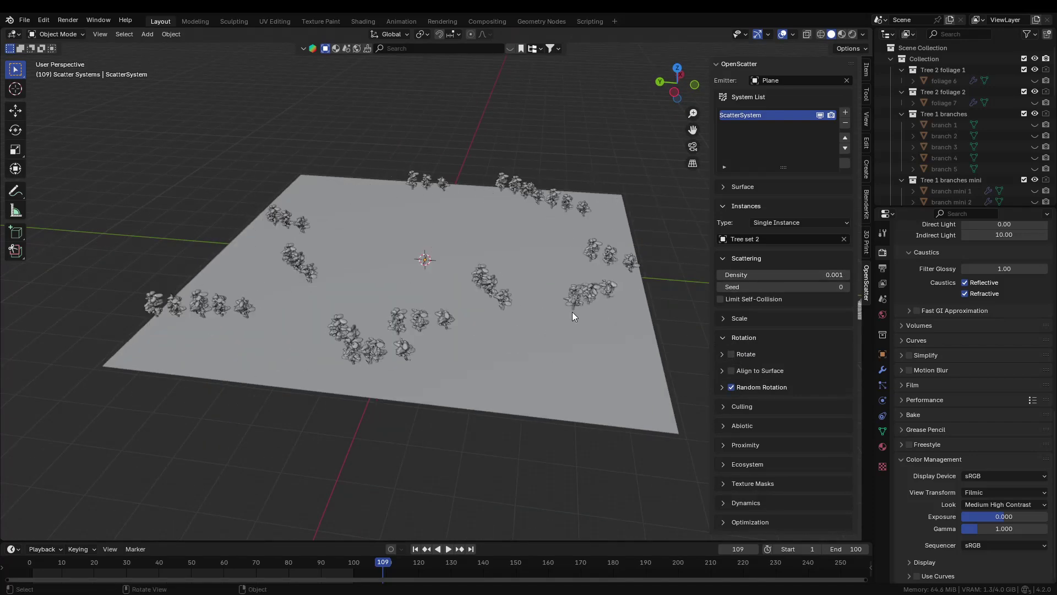
shift+middle_drag(586, 316, 379, 281)
click(731, 371)
Step: Enable Random Scale for the Tree set 2 scatter system with a minimum of 0.5
click(723, 318)
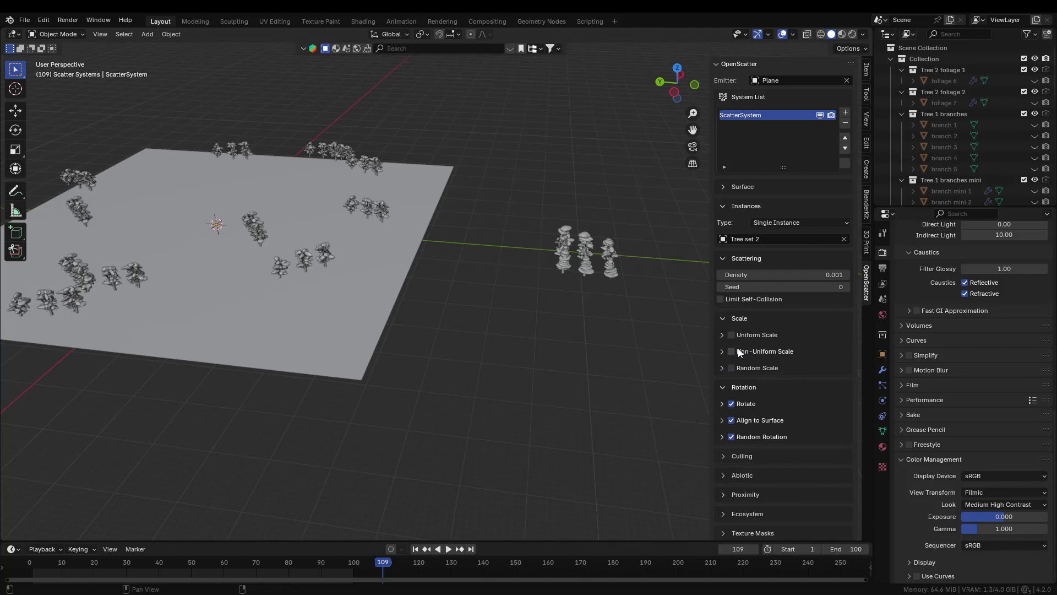
click(731, 368)
click(721, 368)
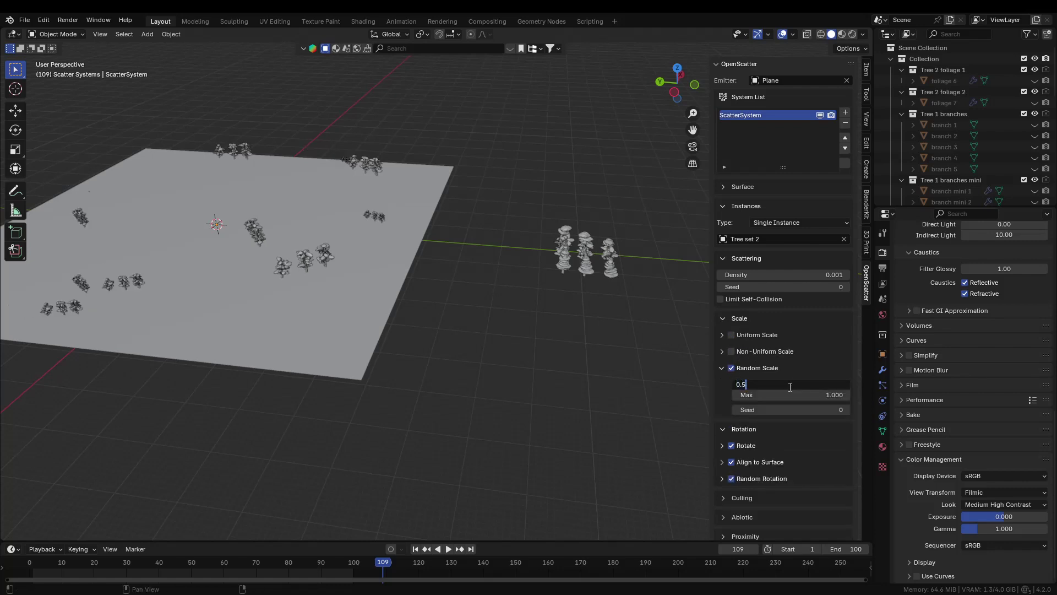
key(Return)
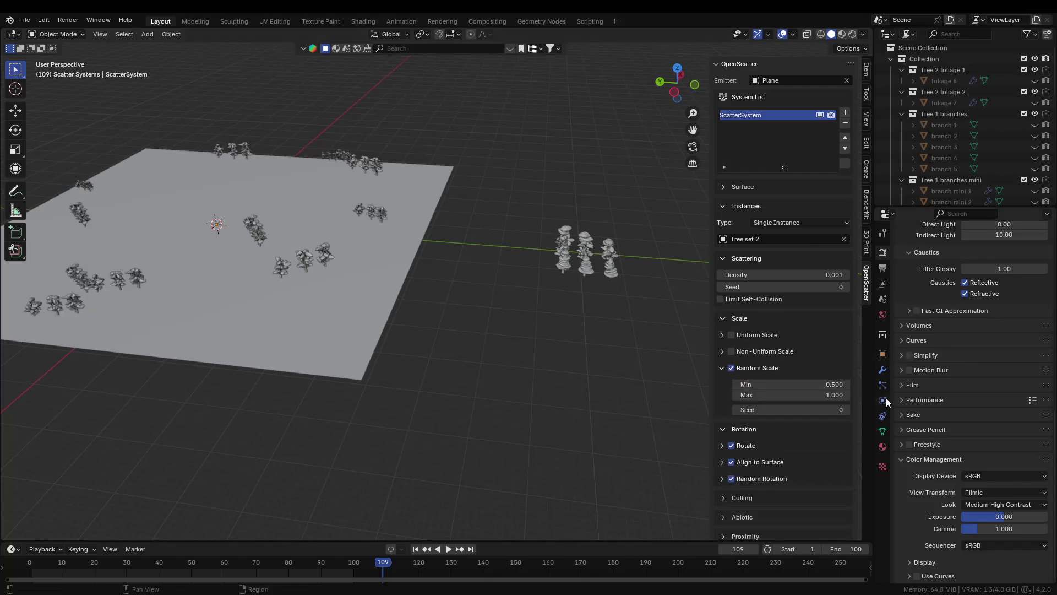
Step: Add a second scatter system that instances Tree set 3.001 at density 0.001 with Random Rotation enabled
middle_drag(691, 363, 794, 169)
click(845, 113)
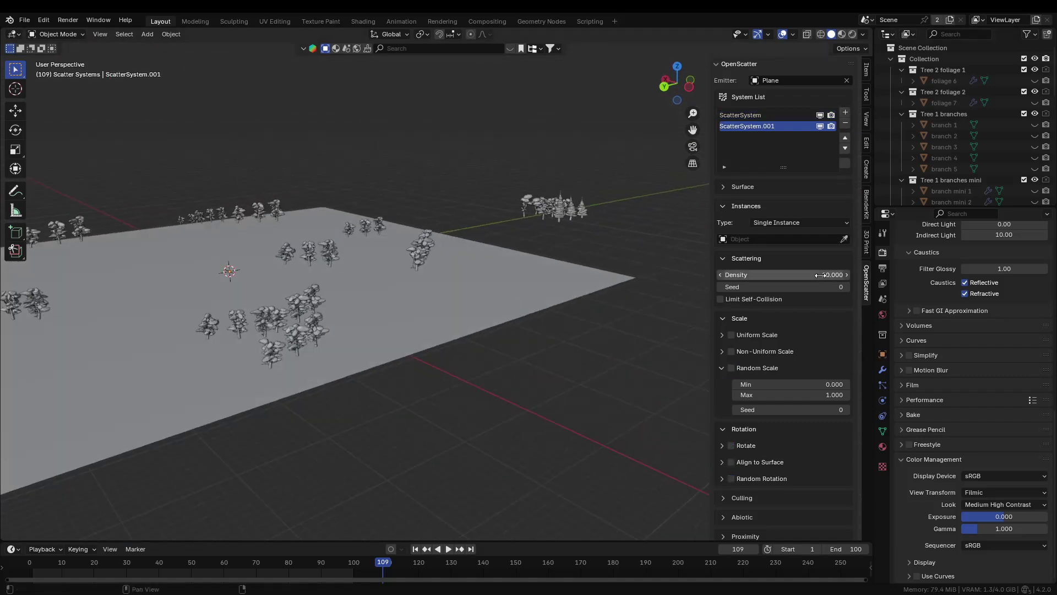
click(844, 239)
click(560, 215)
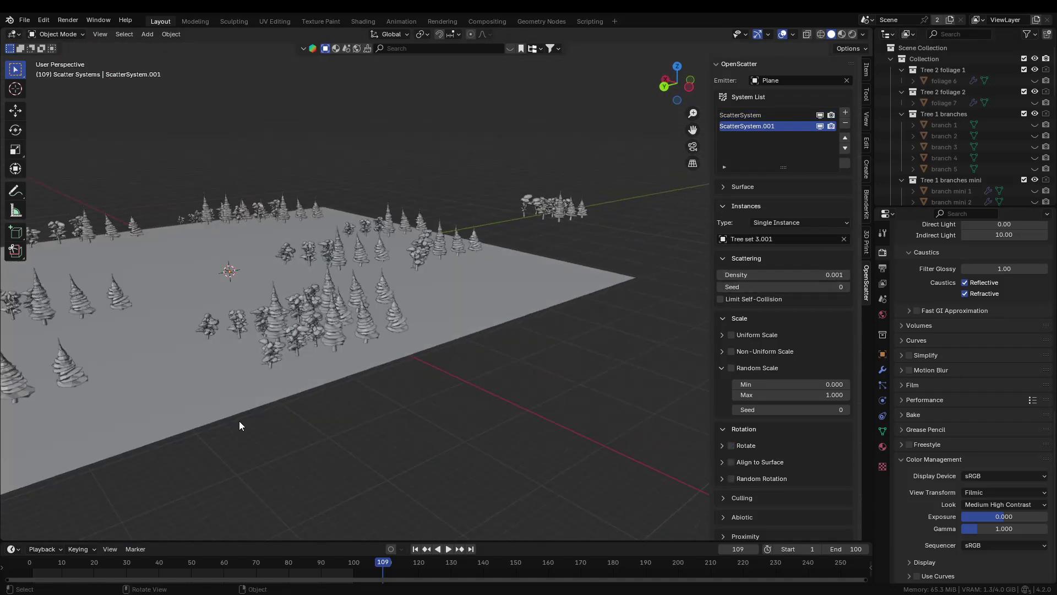
middle_drag(238, 423, 282, 407)
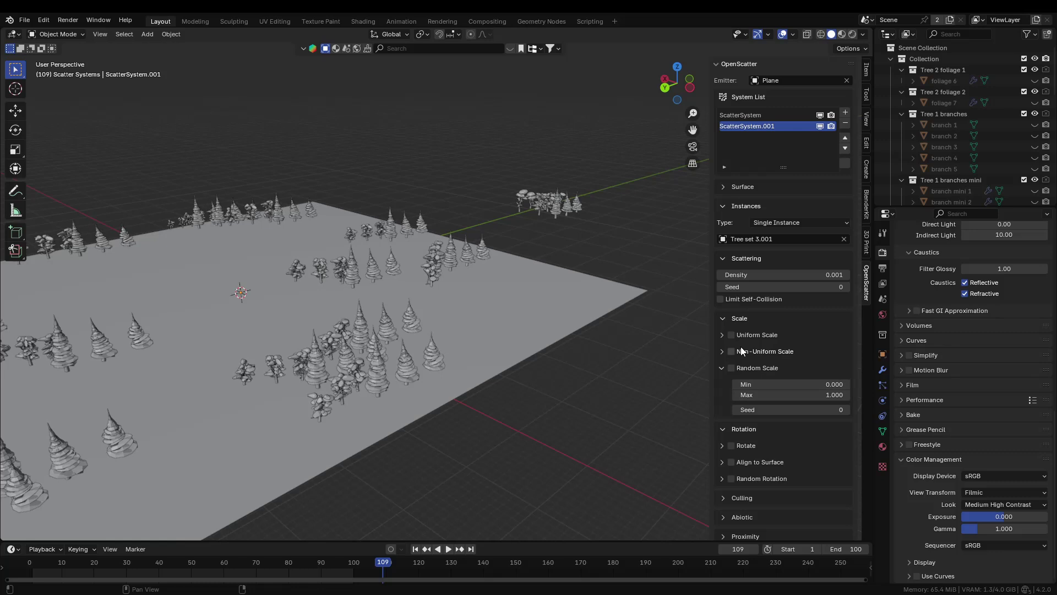
click(731, 479)
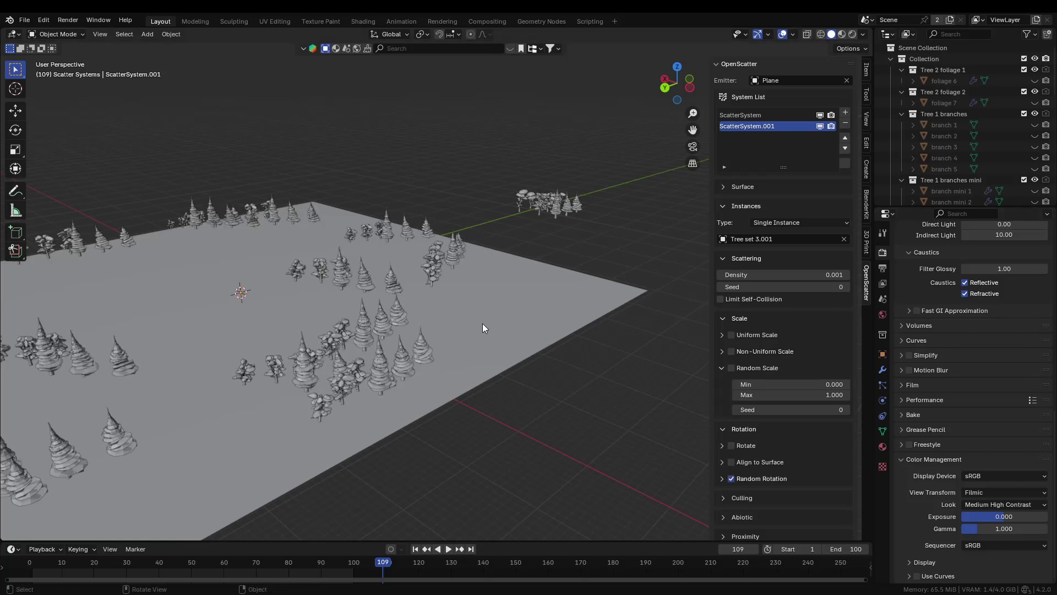
middle_drag(604, 331, 639, 336)
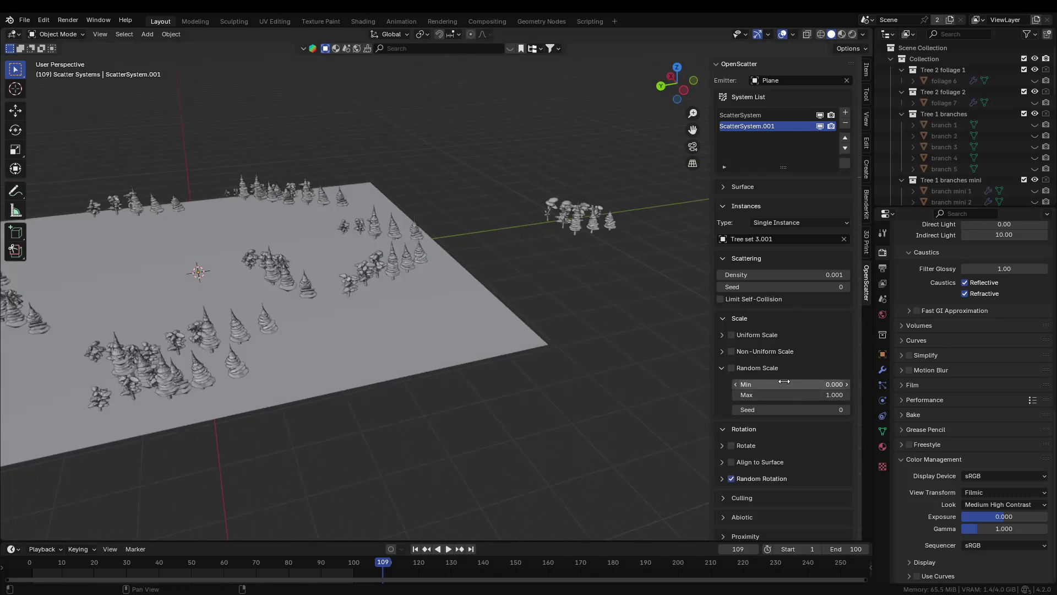
Step: Add a third scatter system that instances Tree set 1.001 at density 0.001
click(846, 114)
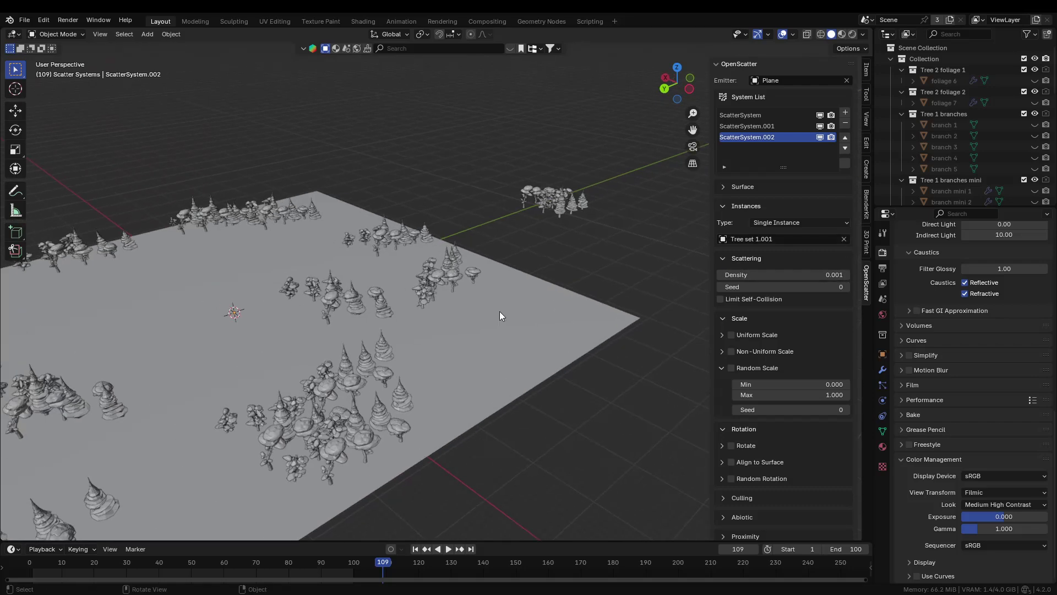
Step: Remove the second and third scatter systems and switch the remaining system from Tree set 2 to Multiple Instances
click(845, 122)
click(845, 123)
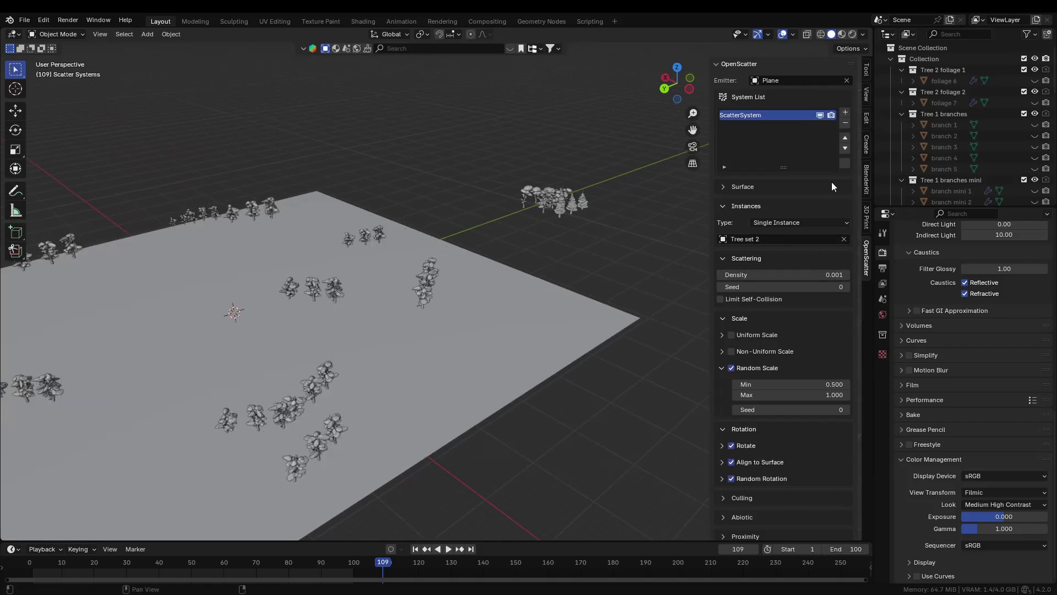
click(844, 239)
click(798, 222)
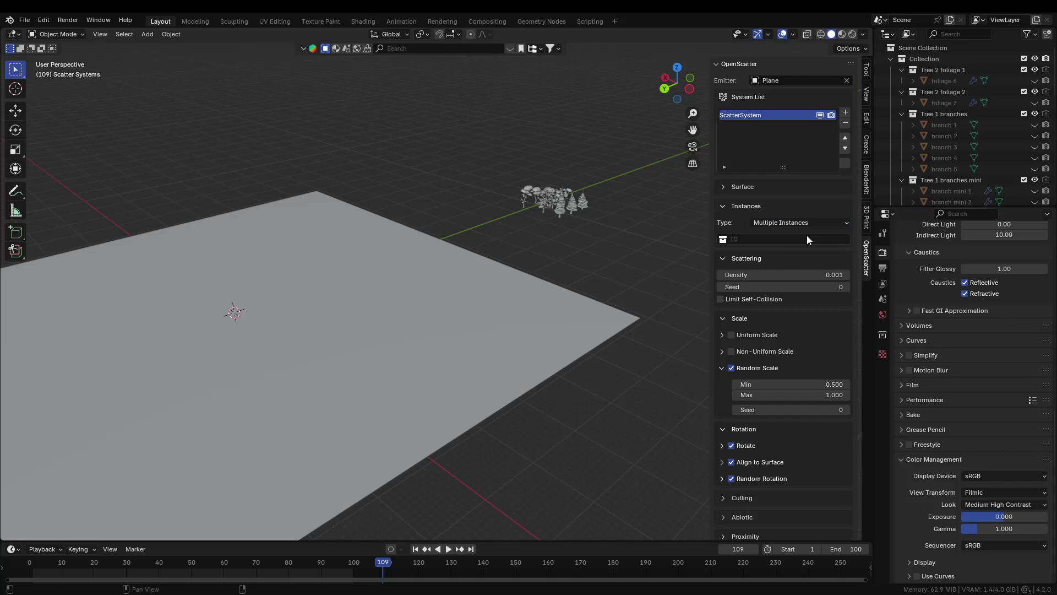
click(807, 238)
Step: Move the three tree set objects beside the plane into a new collection named trees
drag(519, 177, 588, 213)
key(m)
click(583, 213)
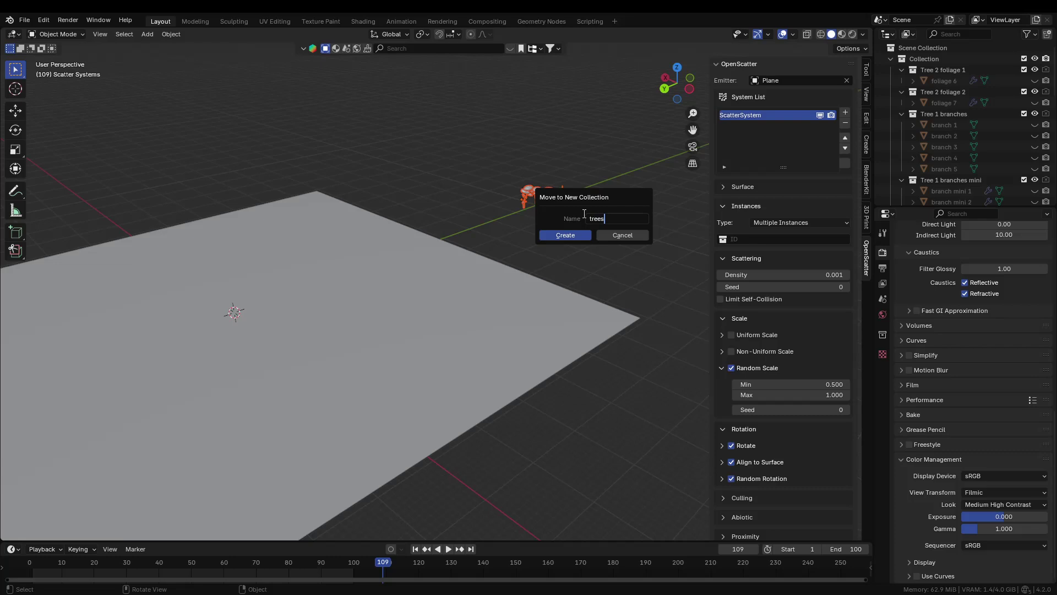
click(557, 234)
Step: Assign the trees collection as the scatter system's instances
scroll(994, 92, down, 10)
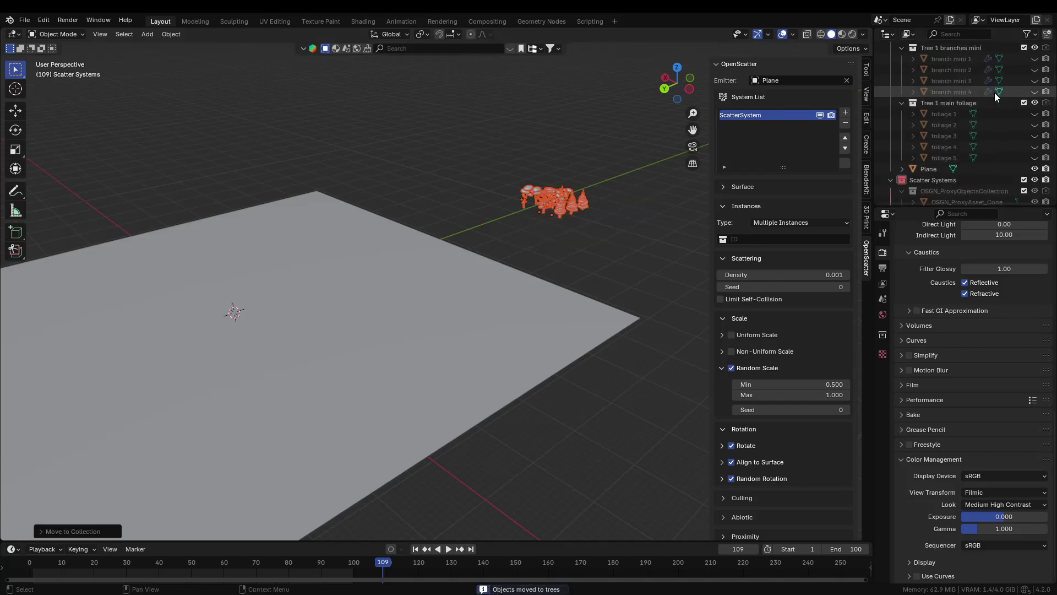
click(783, 238)
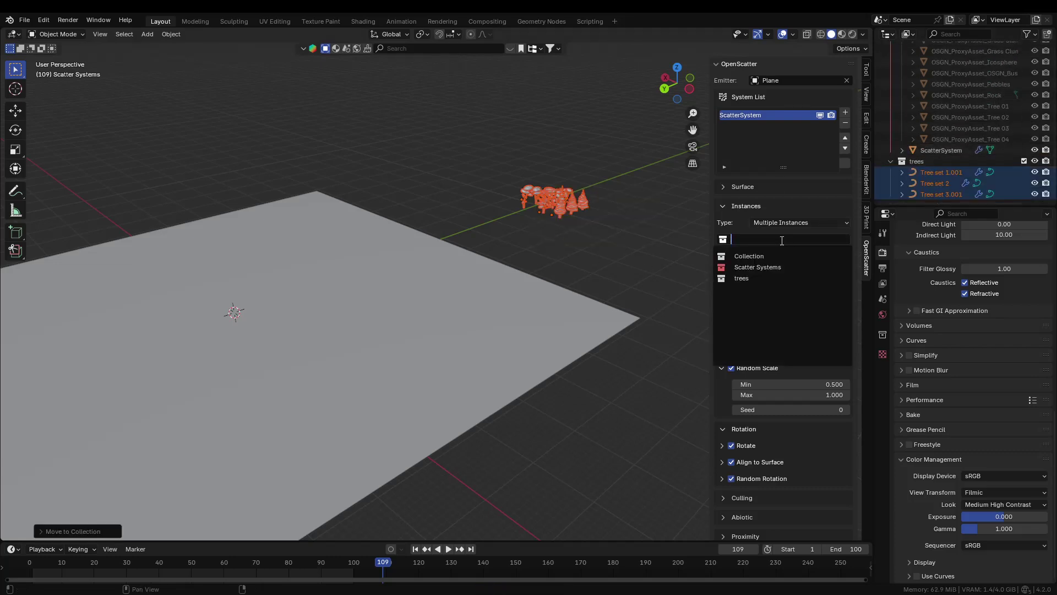
click(759, 258)
scroll(449, 330, down, 3)
scroll(449, 328, up, 4)
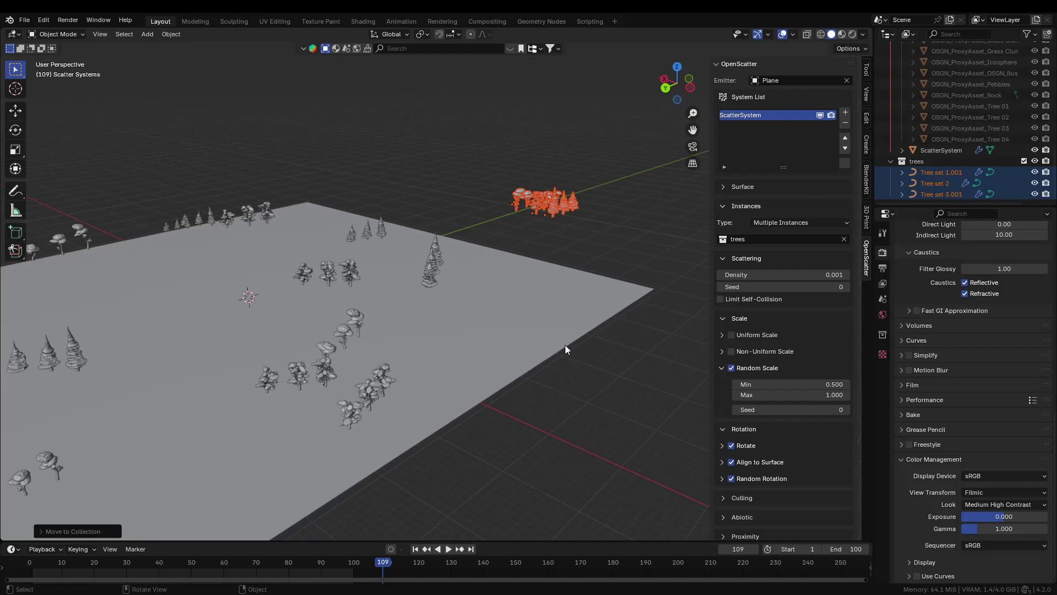
Step: Enable Uniform Scale for the tree scatter and set its density to 0.01
click(741, 335)
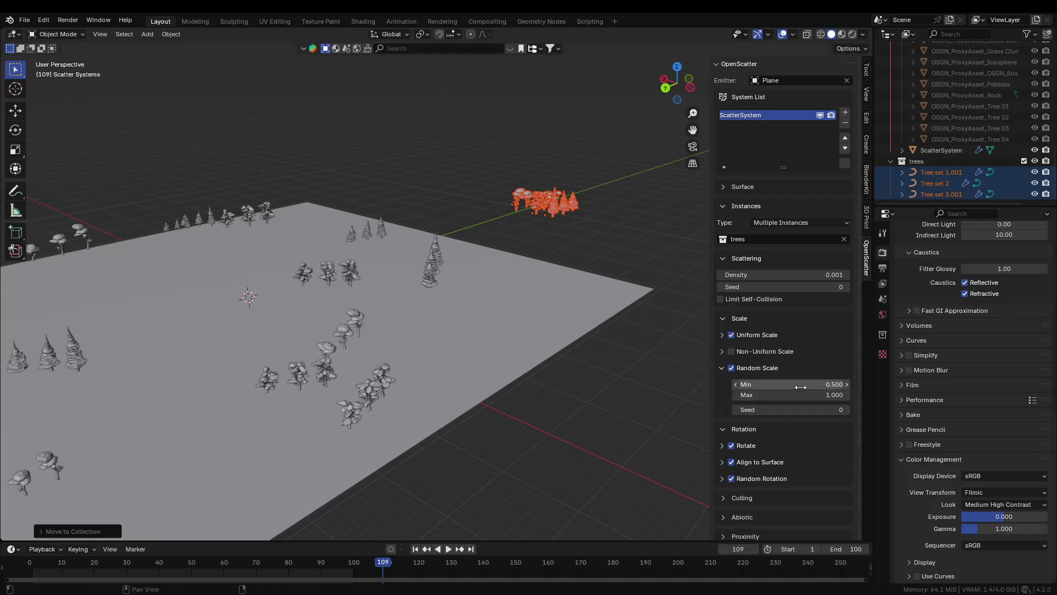
mouse_move(783, 274)
mouse_down()
mouse_move(804, 274)
mouse_move(771, 275)
mouse_up()
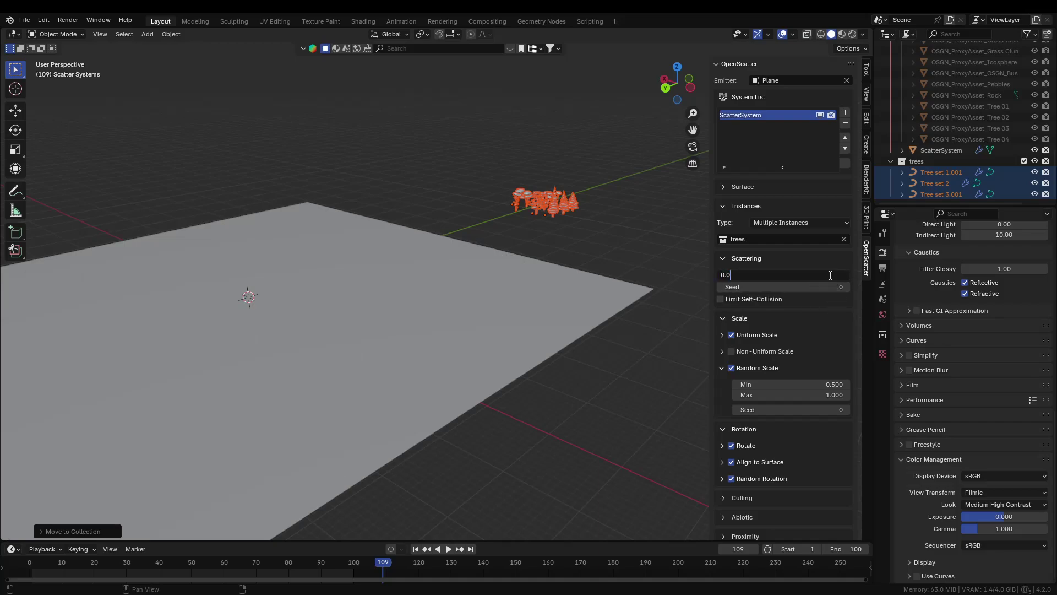
key(Return)
scroll(302, 309, up, 3)
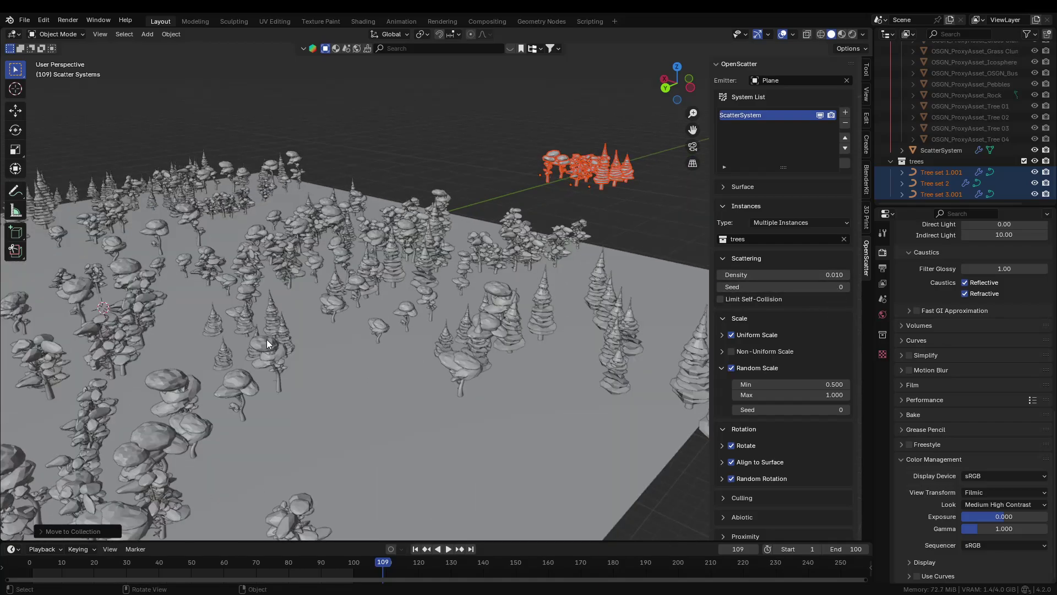
middle_drag(266, 339, 328, 342)
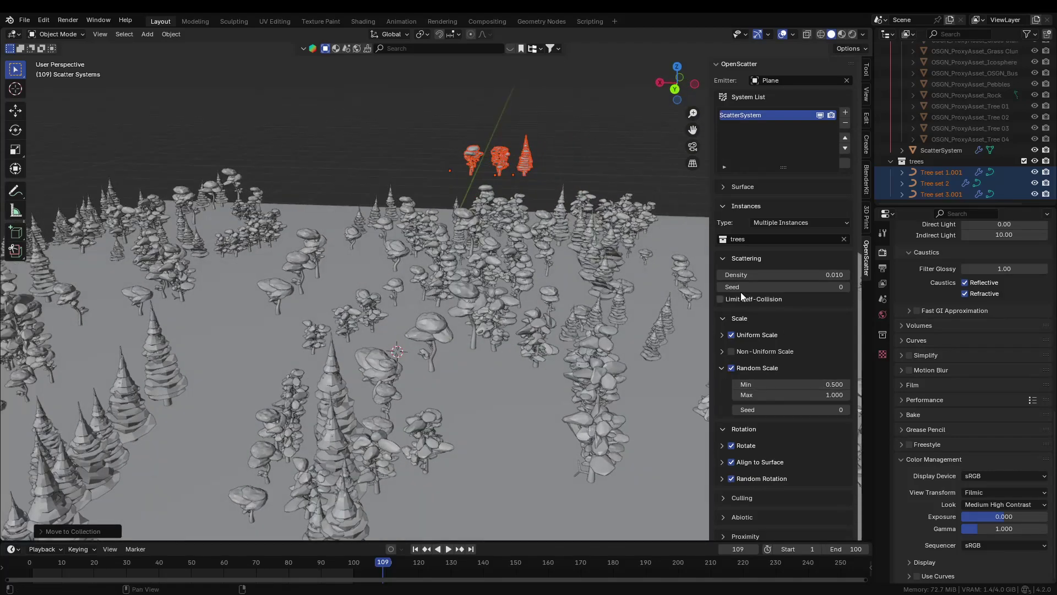
Step: Enable Limit Self-Collision for the tree scatter with a minimum distance of 5.9 m
click(721, 299)
drag(781, 311, 829, 311)
scroll(328, 375, down, 6)
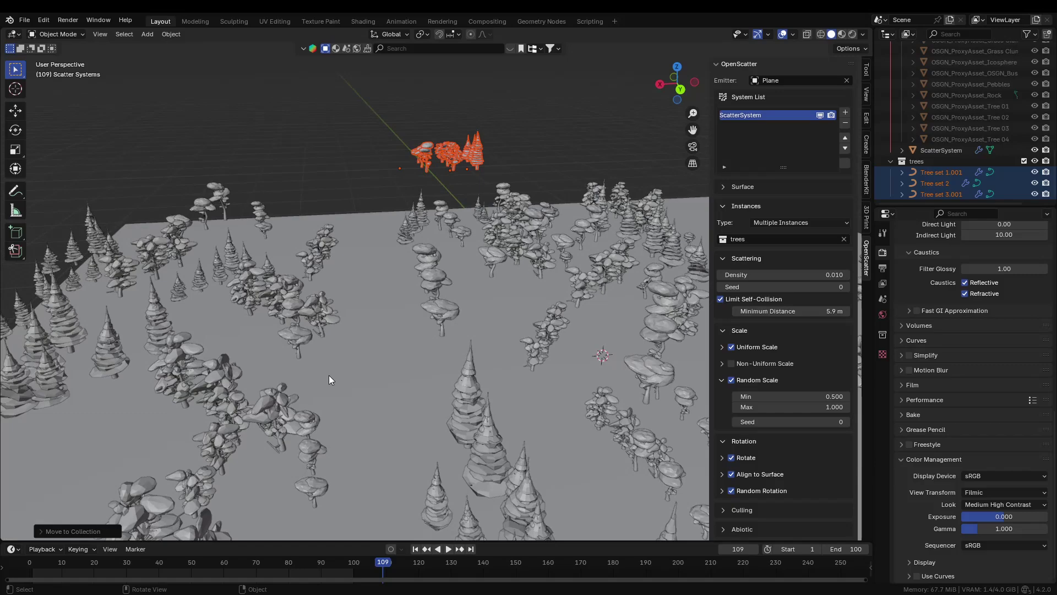
middle_drag(329, 375, 352, 367)
scroll(791, 425, down, 2)
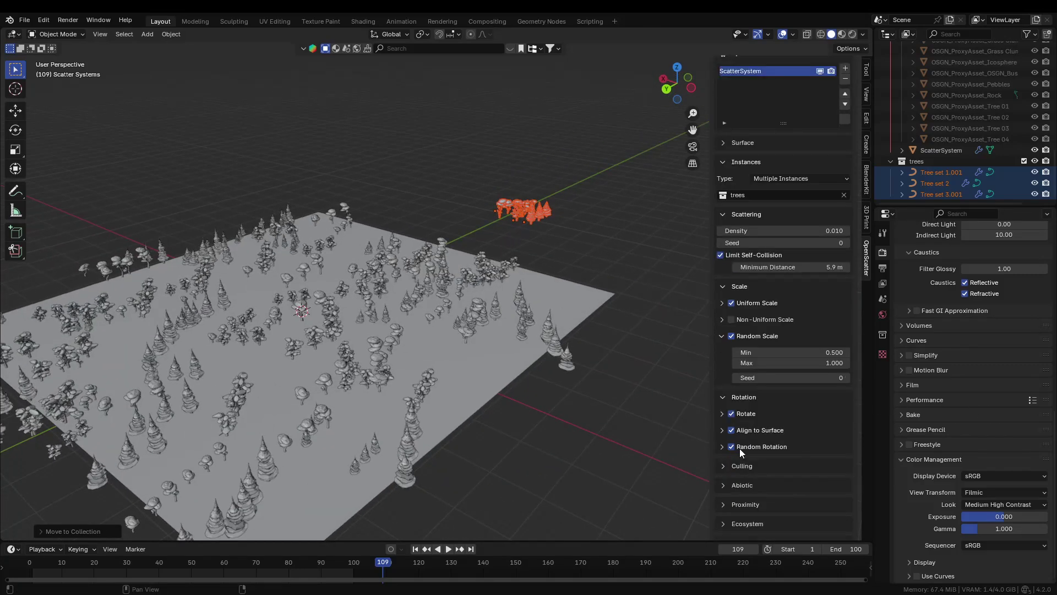
Step: Disable Align to Surface for the tree scatter and set its Z rotation amount to -39°
click(732, 430)
click(722, 448)
click(734, 416)
drag(782, 459, 760, 459)
scroll(748, 435, down, 6)
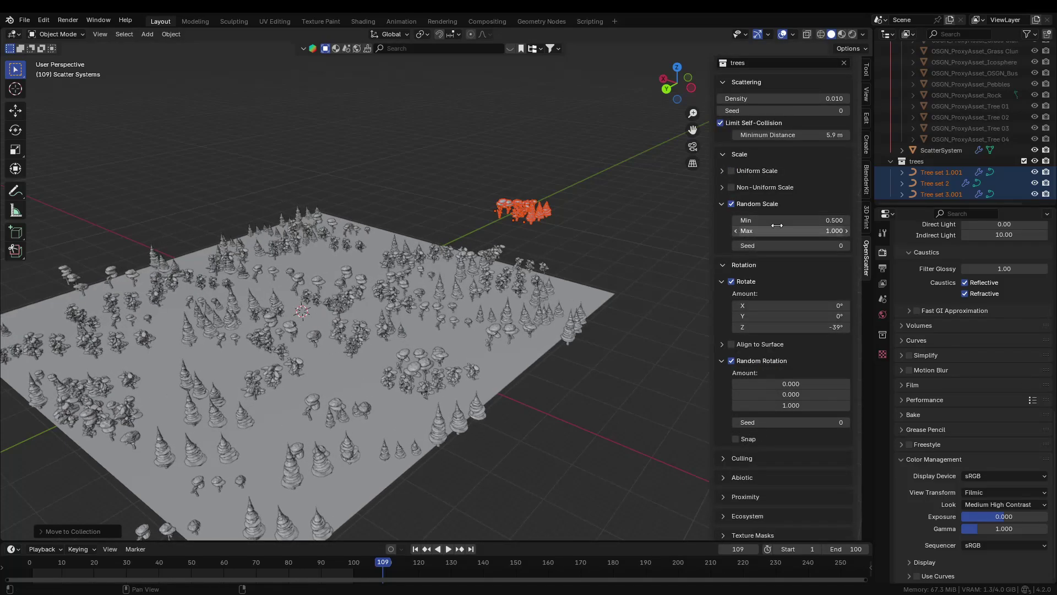
Step: Try a Non-Uniform Scale of 1.160, 1.160, 1.700 on the trees with Random Scale turned off
click(731, 204)
click(727, 172)
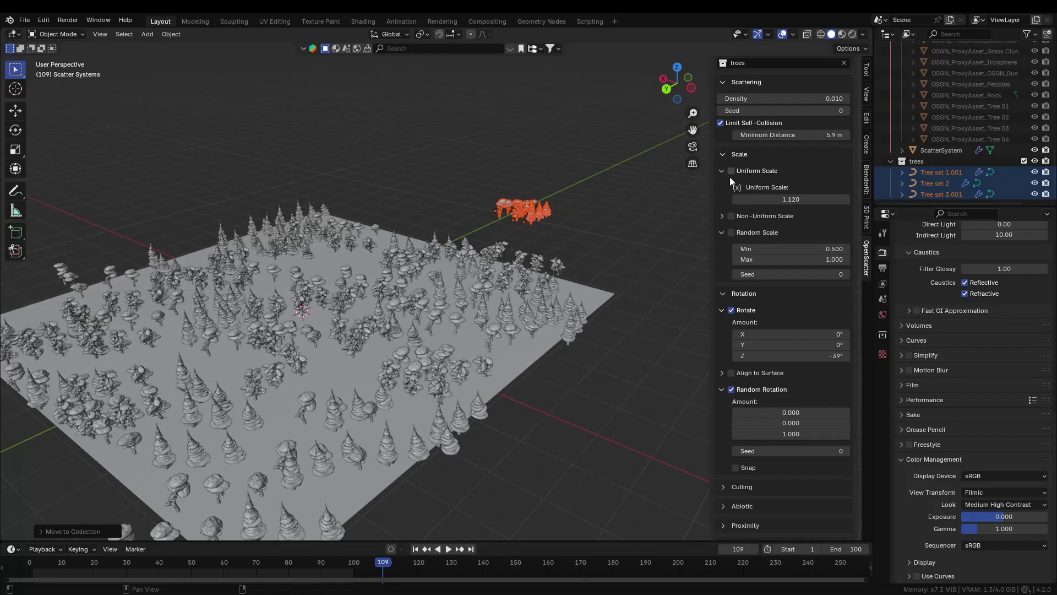
click(731, 216)
click(722, 215)
mouse_move(804, 244)
mouse_down()
mouse_move(826, 255)
mouse_move(813, 255)
mouse_up()
drag(798, 266, 831, 266)
click(731, 216)
Step: Enable Random Scale for the trees again and set its seed to 25
click(731, 283)
drag(791, 325, 831, 325)
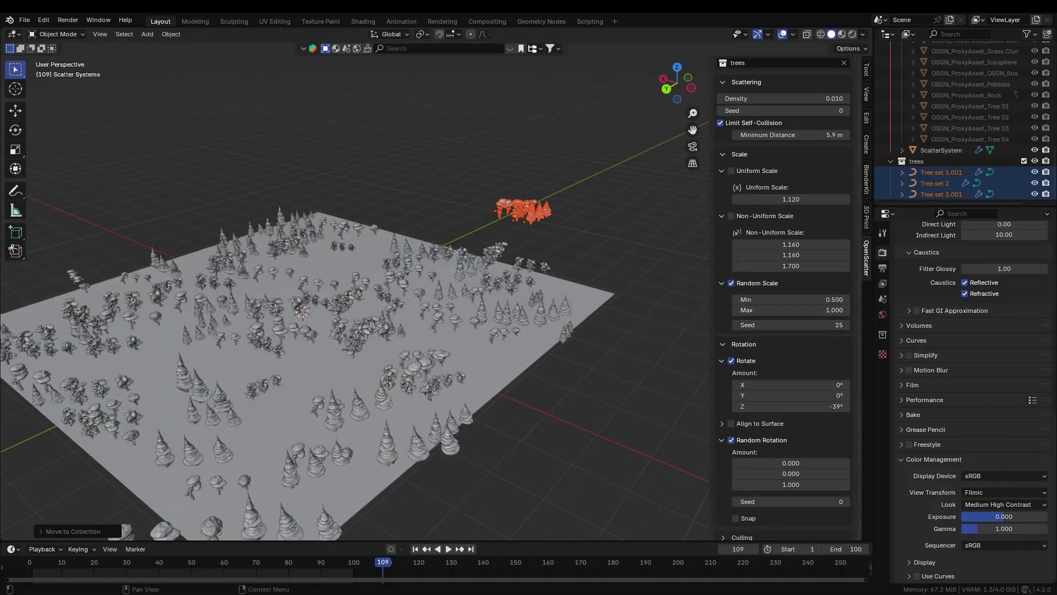
Step: Enable the Noise texture mask for the tree scatter and adjust its falloff and texture scale
scroll(736, 409, down, 5)
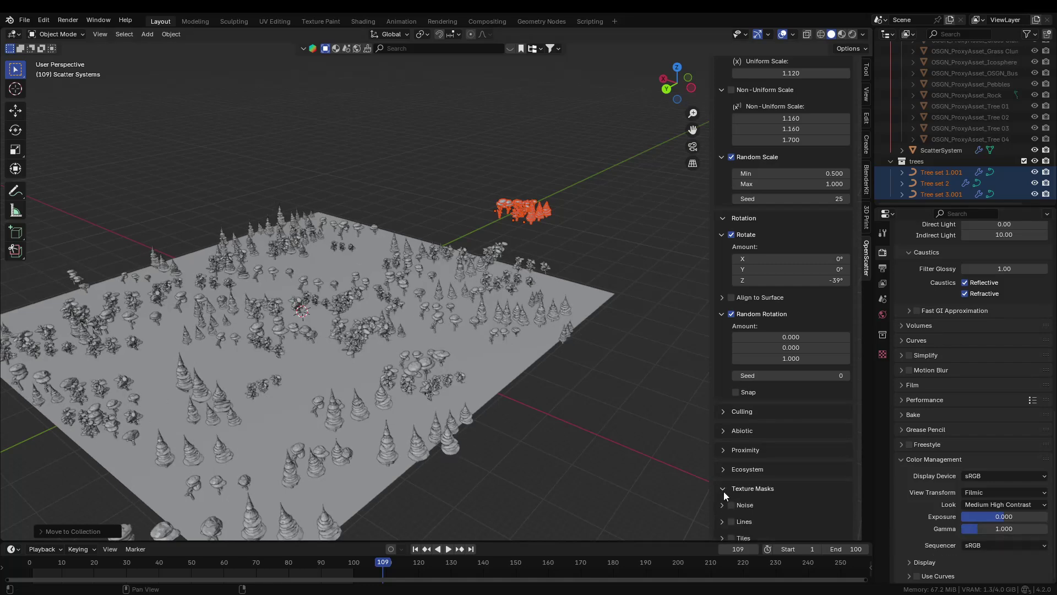
scroll(805, 465, down, 3)
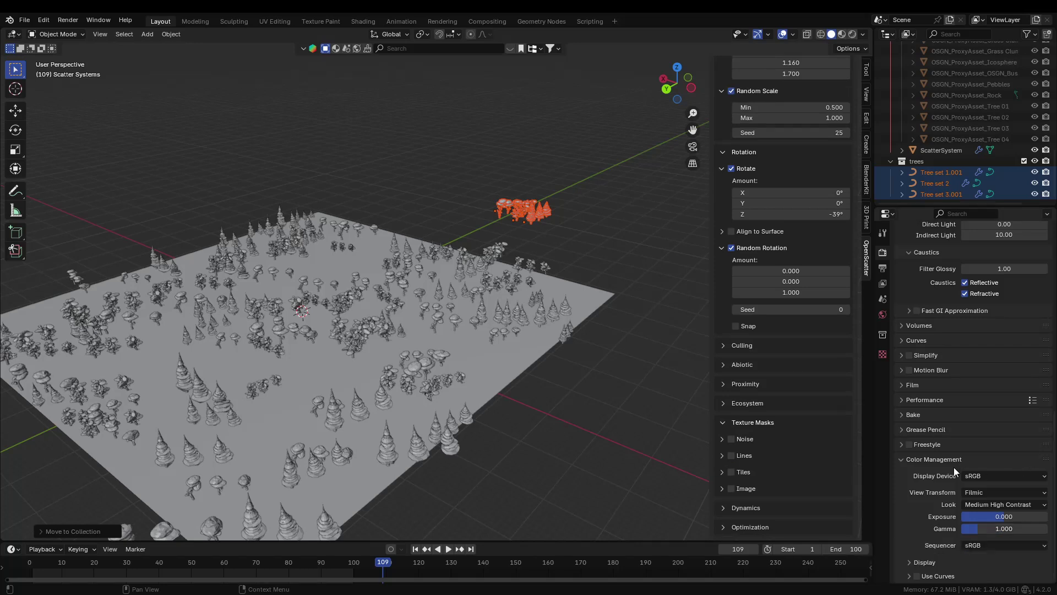
click(745, 438)
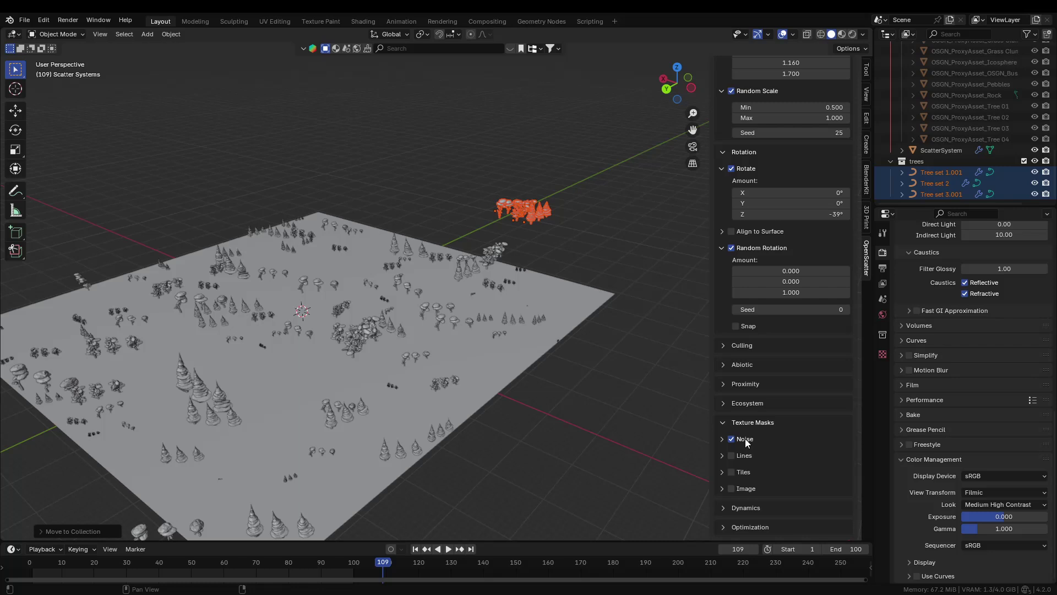
click(722, 439)
scroll(803, 445, down, 1)
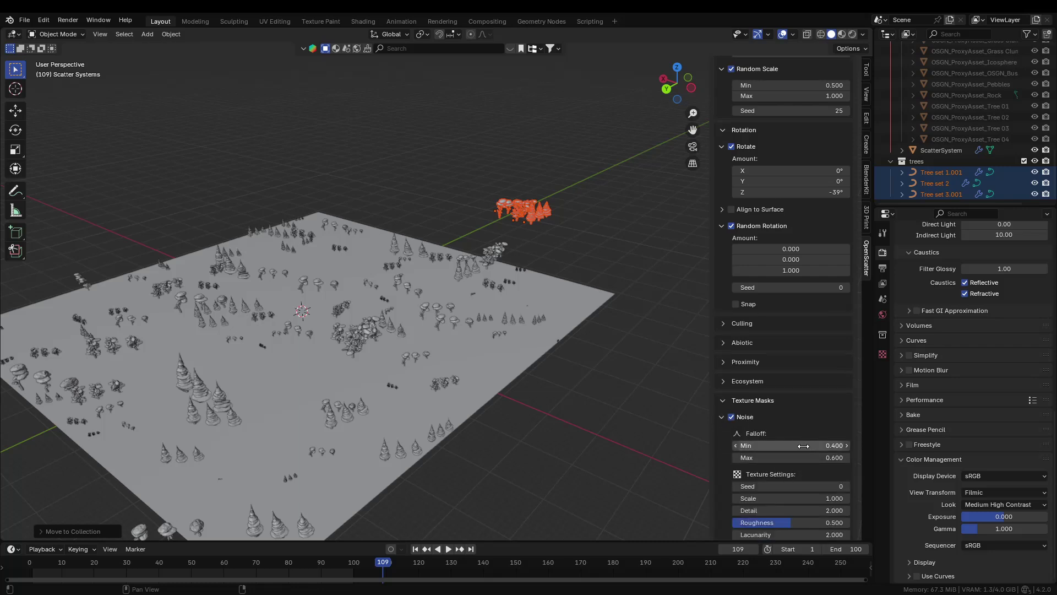
drag(803, 446, 737, 458)
scroll(736, 457, down, 3)
drag(781, 432, 842, 432)
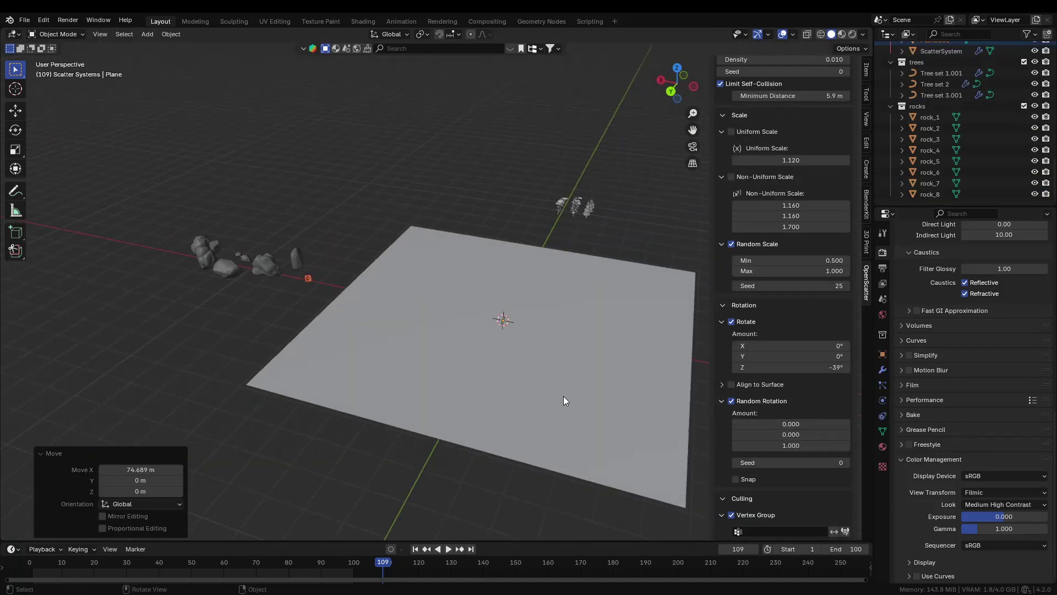
Step: Weight-paint a path across the plane and use the painted vertex group to cull the tree scatter
key(ctrl+Tab)
mouse_move(459, 410)
mouse_down()
mouse_move(522, 337)
mouse_move(514, 417)
mouse_move(512, 259)
mouse_up()
click(766, 486)
click(759, 374)
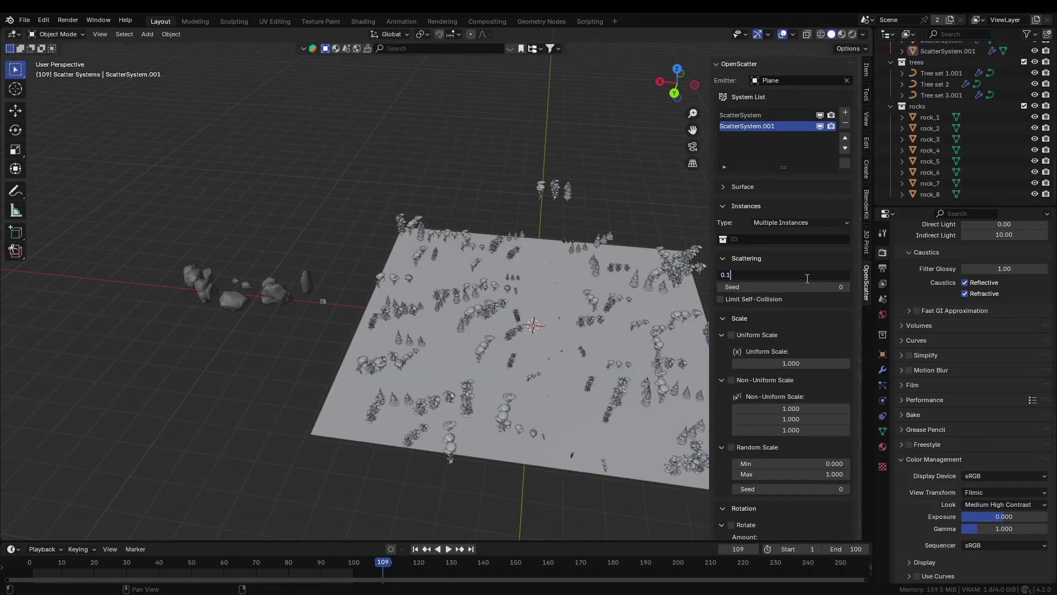
Step: Make the second scatter system instance the small Plane.001 grass object at density 0.1
key(Return)
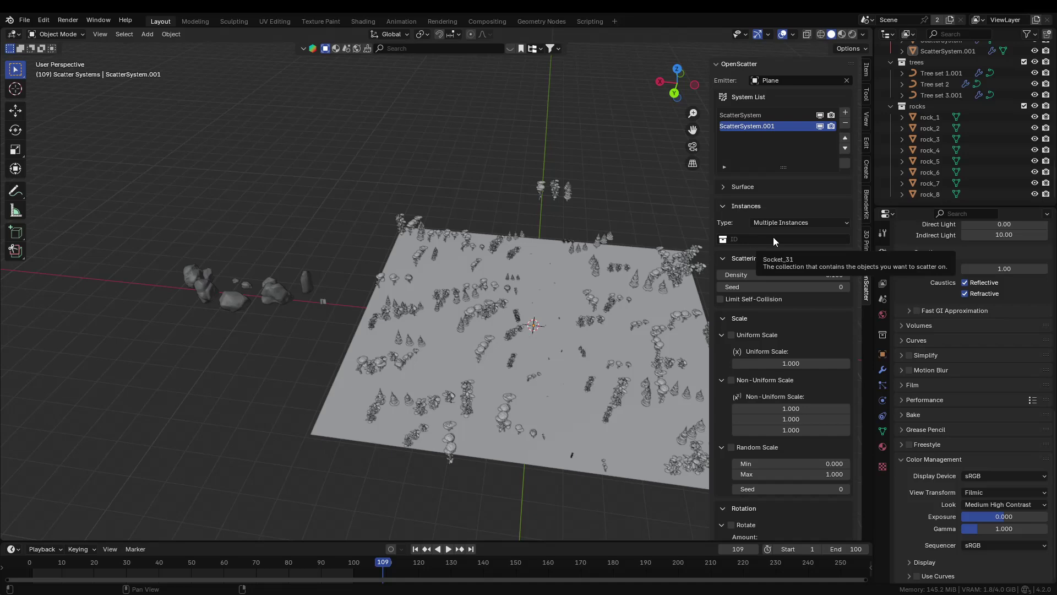
click(323, 301)
scroll(441, 308, up, 2)
Step: Enable Vertex Group culling for the grass scatter system
scroll(759, 315, down, 12)
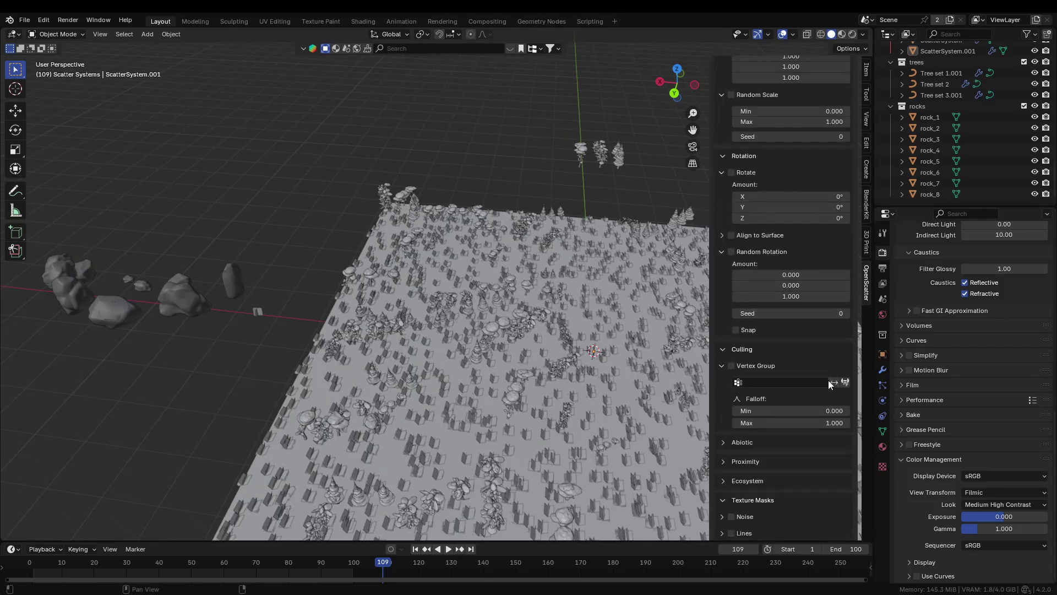
click(731, 366)
middle_drag(647, 357, 622, 347)
click(845, 381)
scroll(737, 280, up, 10)
scroll(736, 281, down, 3)
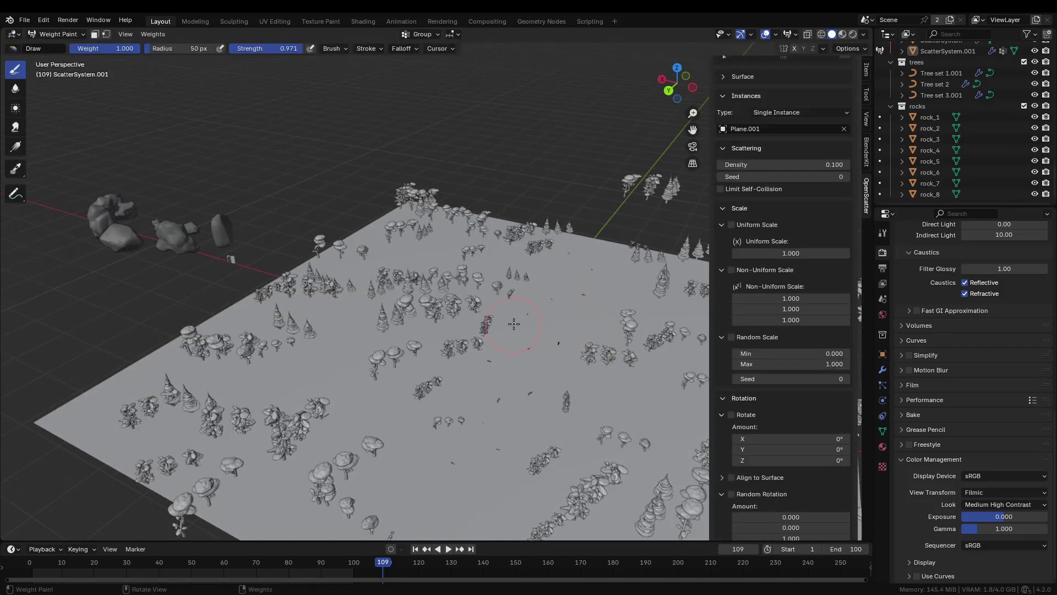
scroll(490, 315, down, 6)
middle_drag(489, 315, 523, 341)
scroll(829, 201, up, 2)
scroll(828, 201, up, 1)
click(843, 217)
click(843, 218)
click(362, 302)
key(ctrl+Tab)
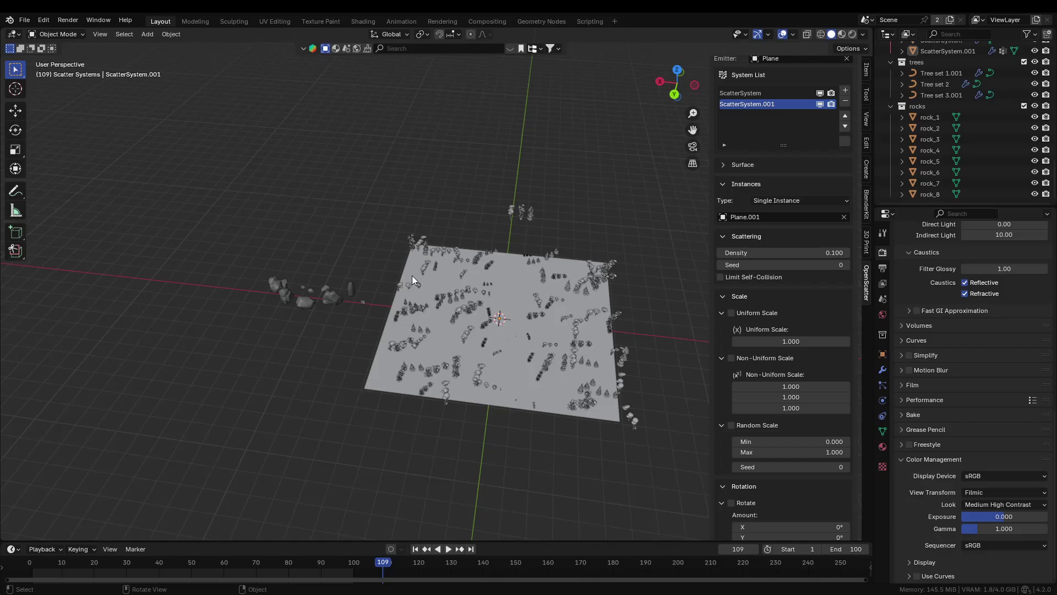
Step: Put the emitter plane in Weight Paint mode and set the grass culling to the inverted vertex group Group
click(413, 279)
click(57, 34)
click(61, 95)
scroll(440, 302, up, 5)
scroll(817, 385, down, 10)
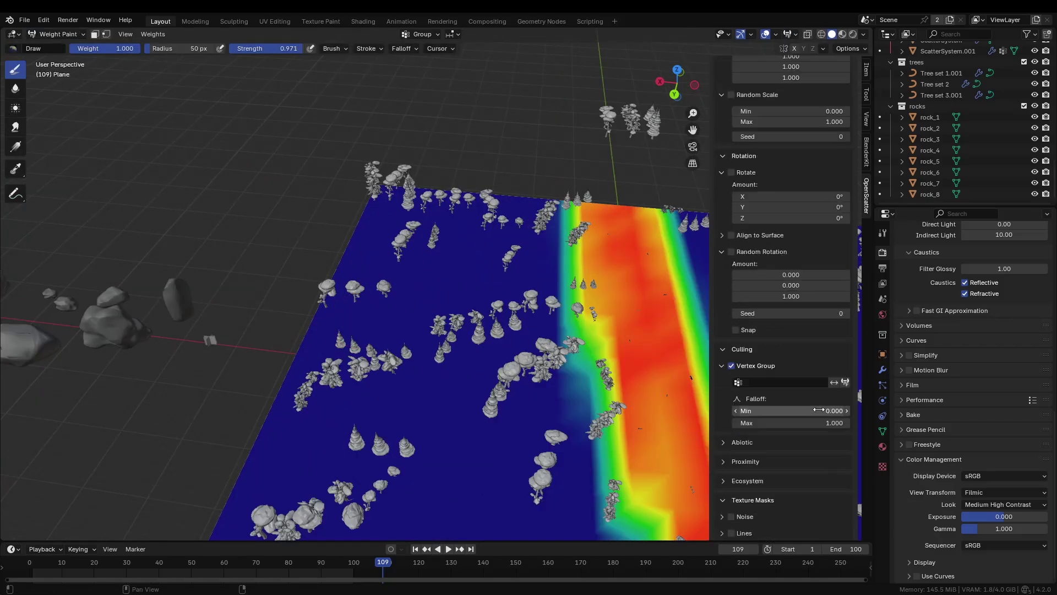
click(833, 382)
middle_drag(656, 344, 637, 326)
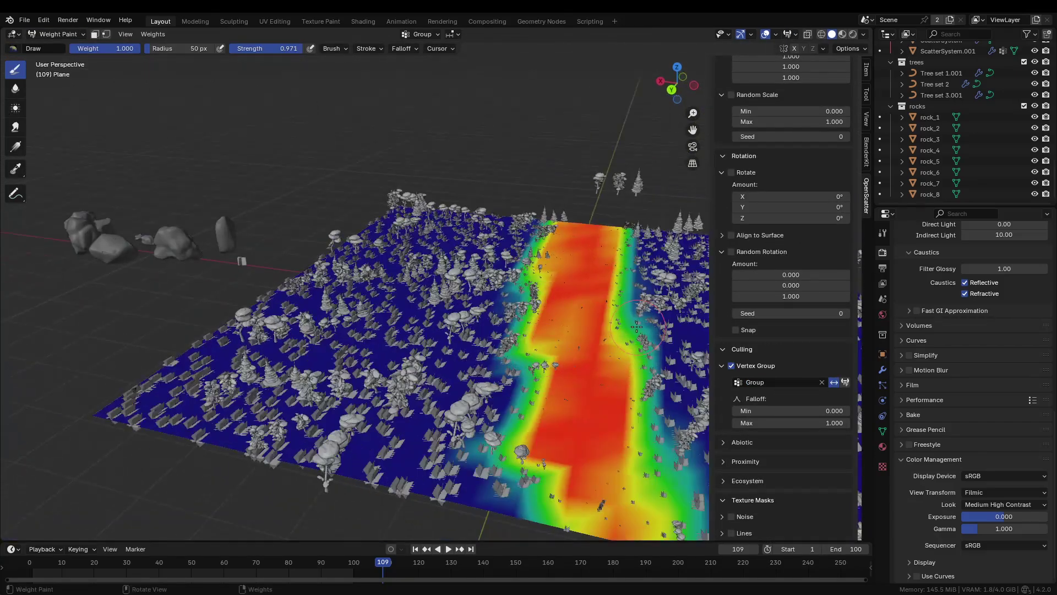
Step: Show the viewport in material preview and return the plane to Object Mode
click(842, 35)
mouse_move(528, 275)
middle_down()
mouse_move(485, 267)
mouse_move(498, 266)
mouse_move(453, 302)
middle_up()
click(55, 34)
click(52, 48)
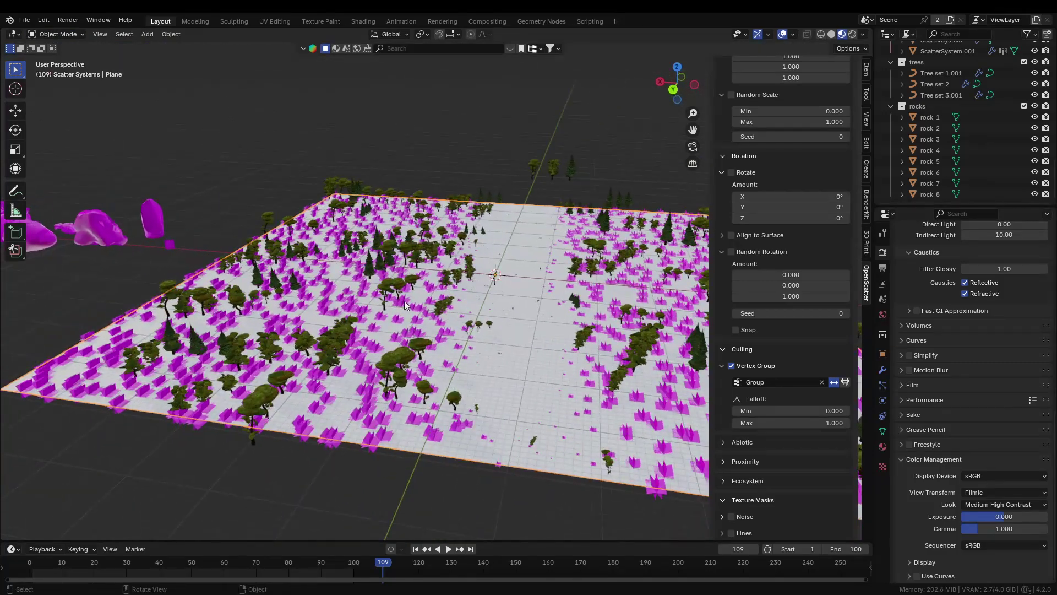
Step: In the Grass material, disconnect the normal input and link the Grass_texture.png alpha to the Principled BSDF's Alpha
click(364, 20)
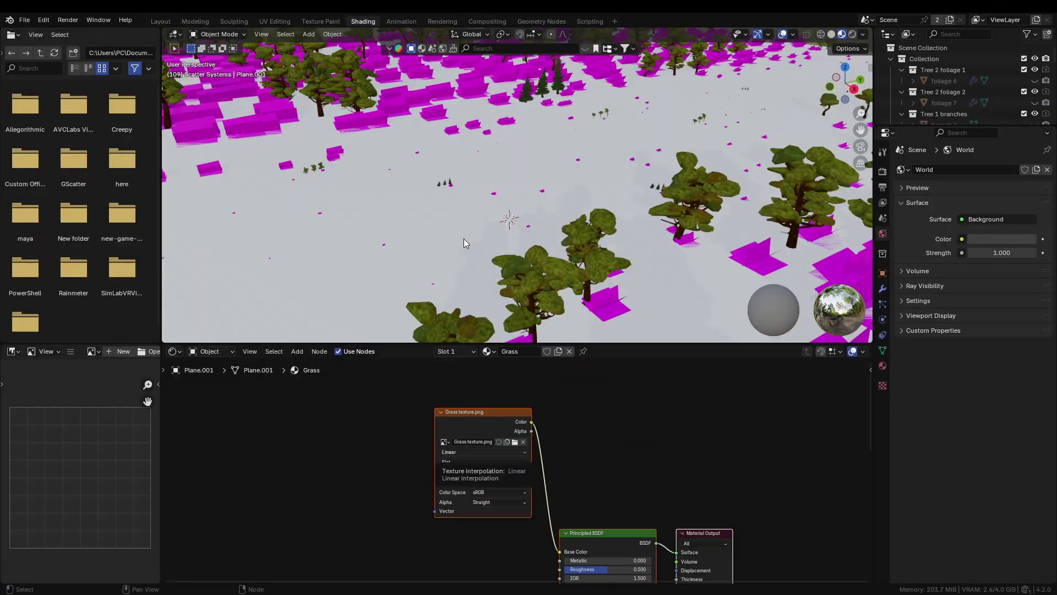
middle_drag(530, 510, 570, 410)
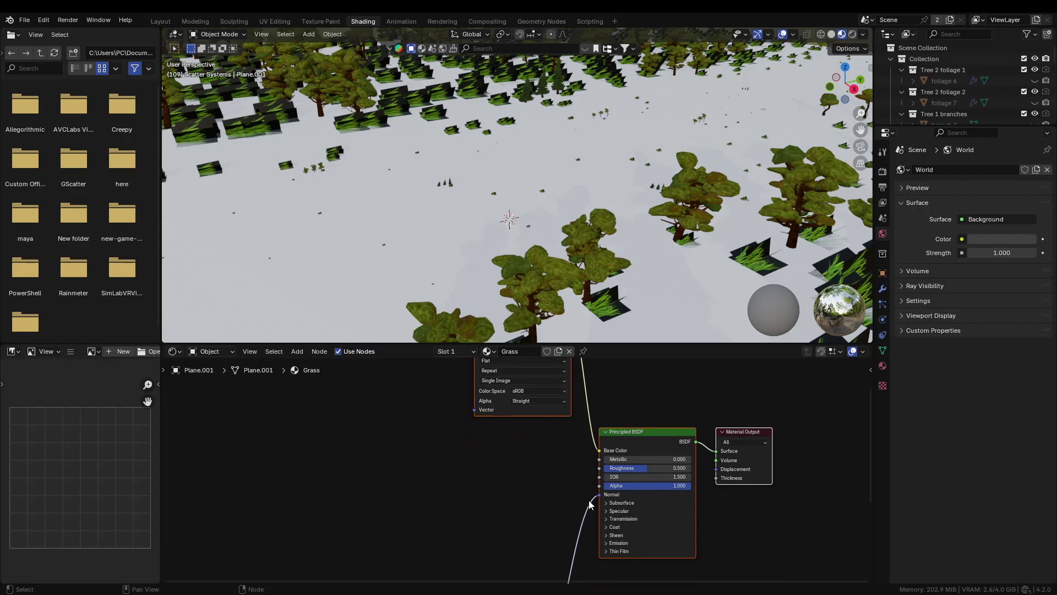
middle_drag(589, 503, 607, 472)
drag(616, 463, 571, 436)
middle_drag(571, 436, 540, 530)
drag(556, 395, 584, 549)
middle_drag(490, 270, 544, 249)
scroll(418, 222, down, 5)
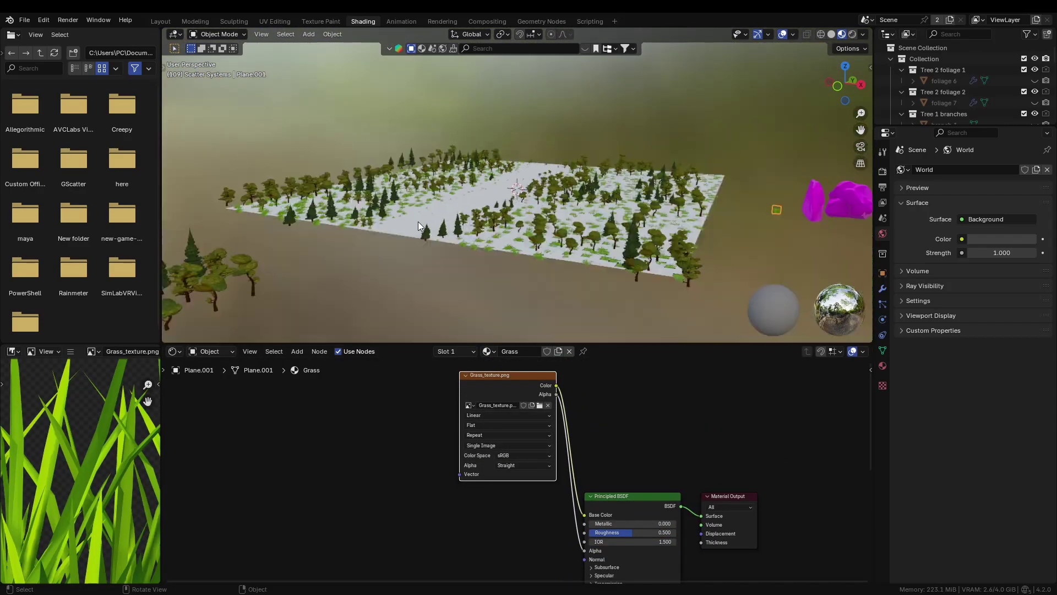
Step: Increase the density of the grass scatter system on the plane
middle_drag(418, 222, 391, 222)
key(ctrl+a)
click(833, 292)
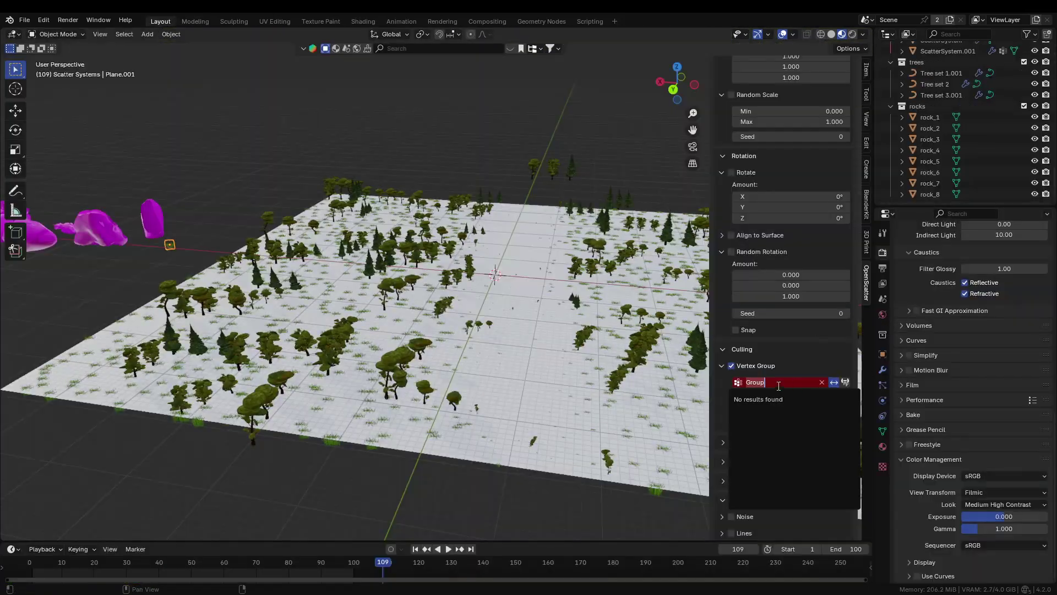
scroll(792, 345, up, 8)
drag(791, 208, 842, 208)
middle_drag(252, 314, 227, 314)
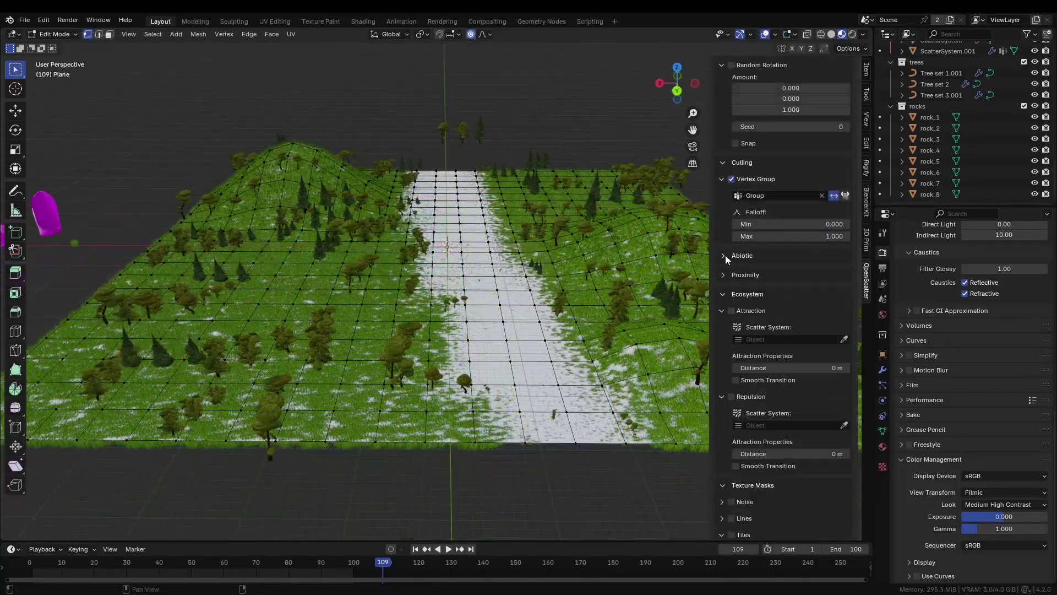
Step: Enable the abiotic Slope Mask for the grass scatter and show its settings
click(731, 272)
click(719, 272)
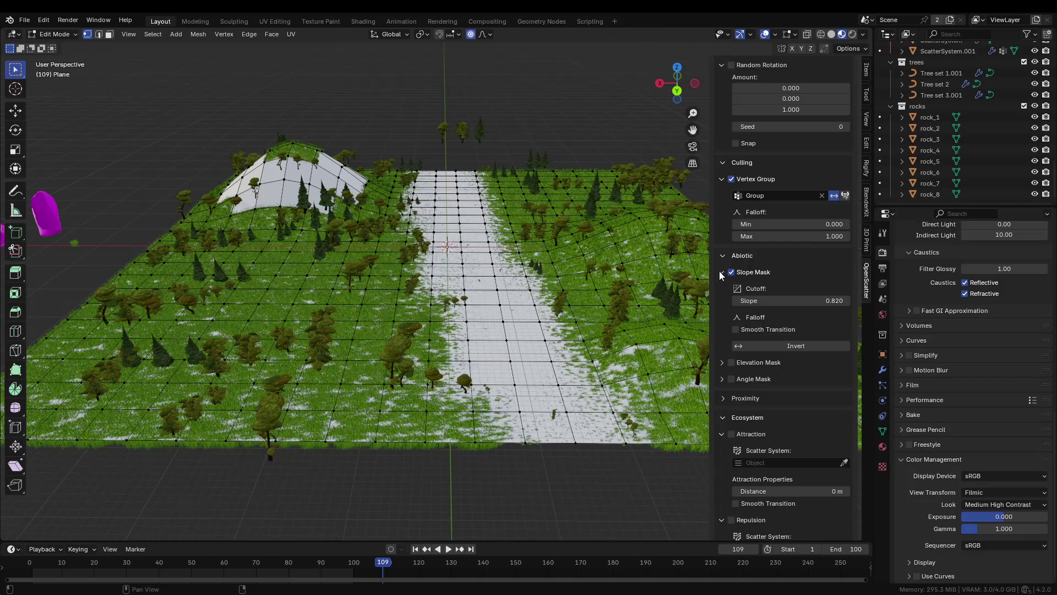
Step: Set the grass Slope Mask to slope 1.030 with a smooth transition of 0.080, and invert it
mouse_move(770, 301)
mouse_down()
mouse_move(812, 300)
mouse_move(751, 300)
mouse_up()
click(736, 329)
mouse_move(798, 342)
mouse_down()
mouse_move(759, 343)
mouse_move(809, 340)
mouse_up()
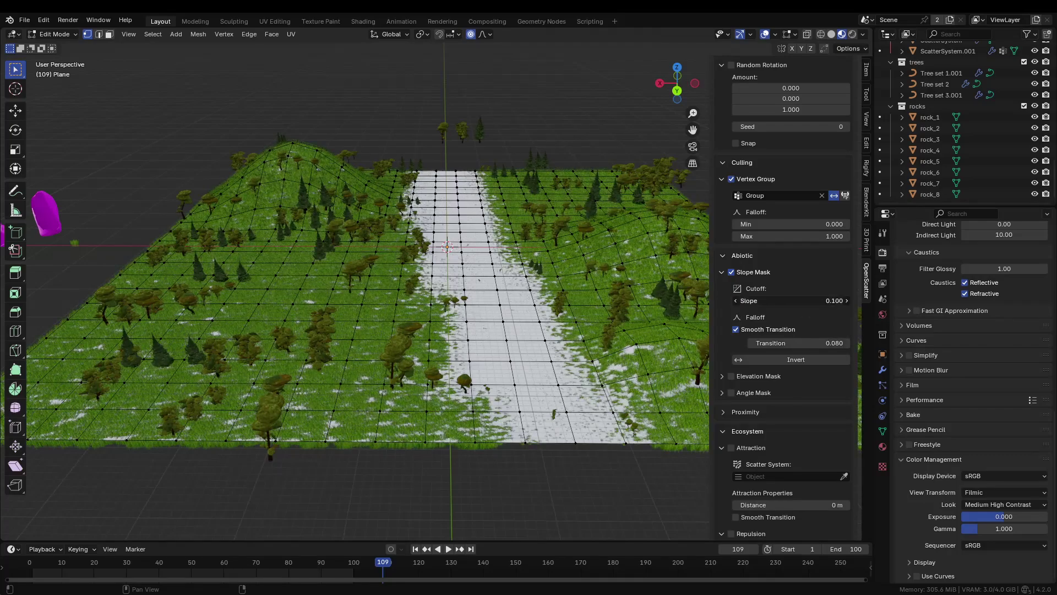
drag(757, 300, 798, 301)
click(781, 360)
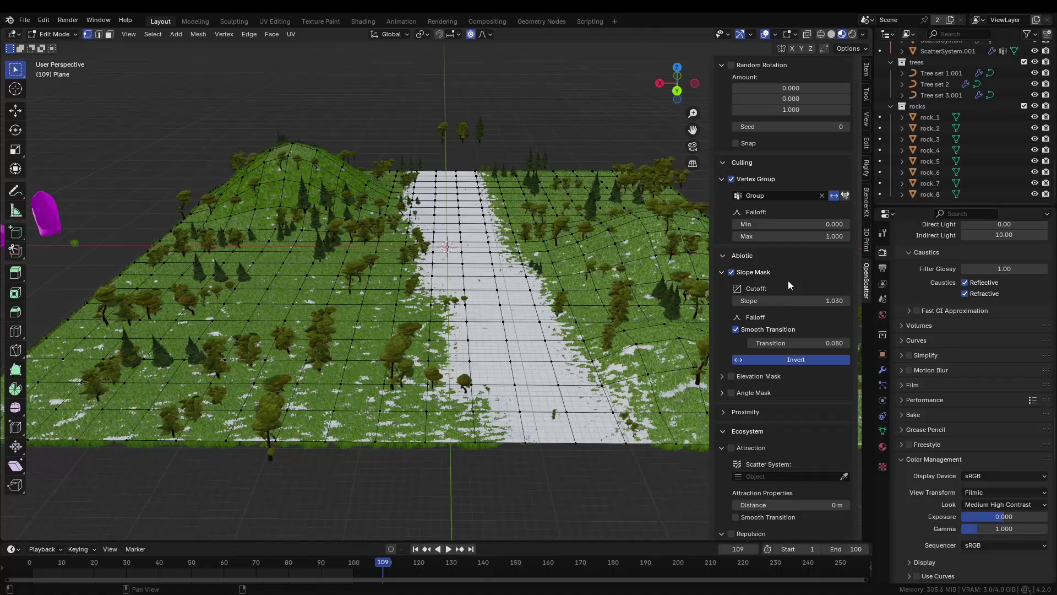
Step: Replace the Slope Mask with an Elevation Mask at height 6.02 m and a smooth transition of 5.450
click(731, 272)
click(736, 381)
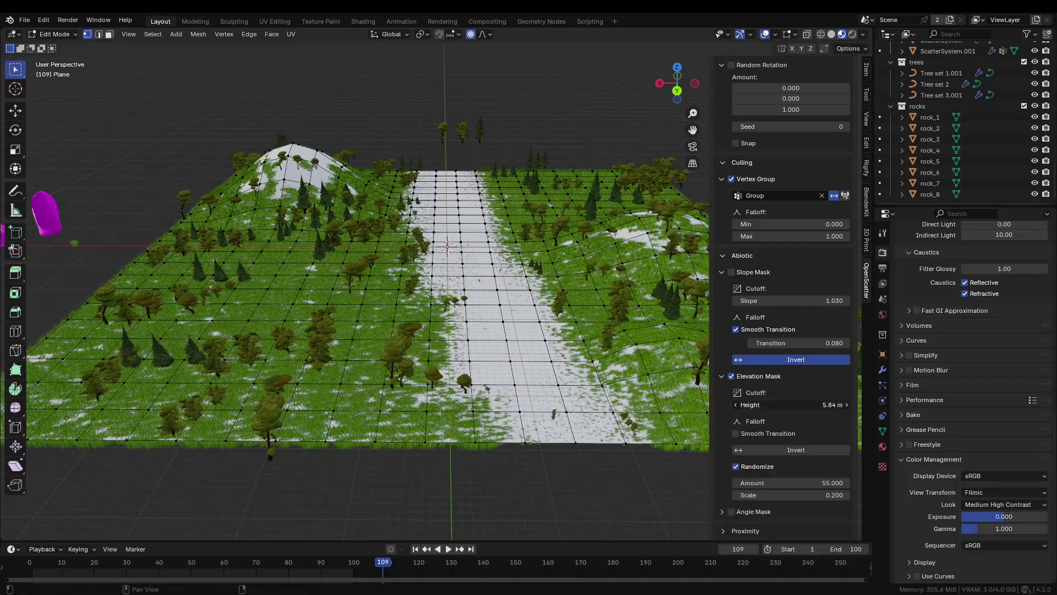
click(736, 434)
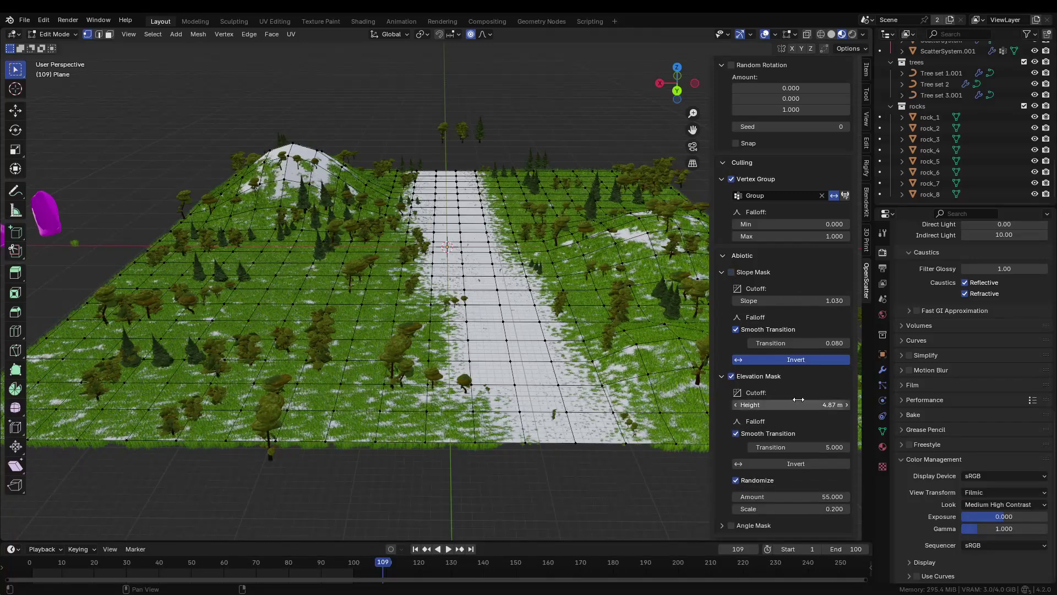
drag(793, 405, 826, 405)
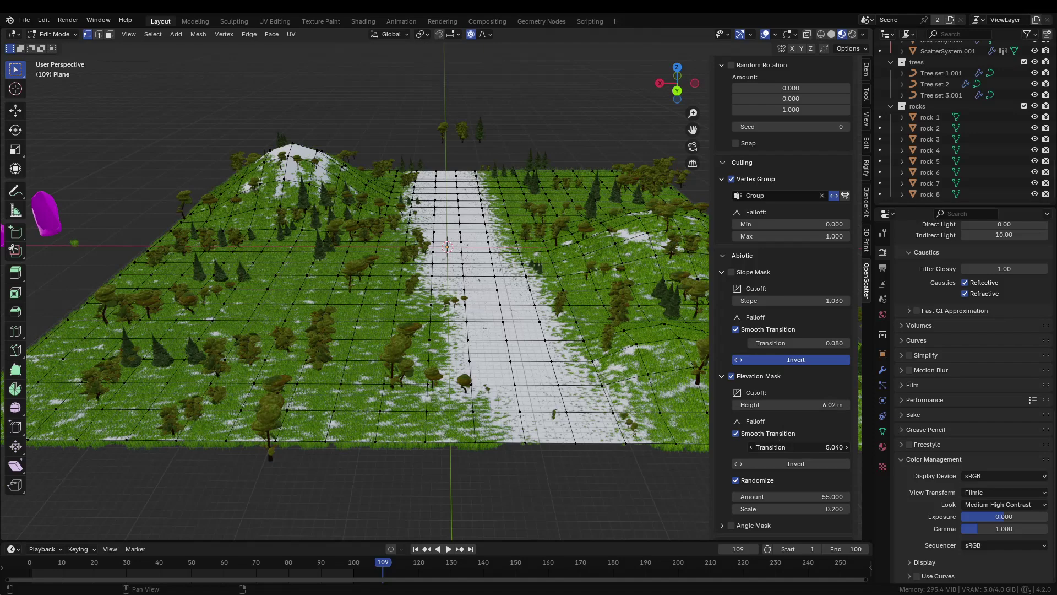
Step: Replace the Elevation Mask with an Angle Mask at angle 14.2° and offset -0.800
scroll(737, 479, down, 3)
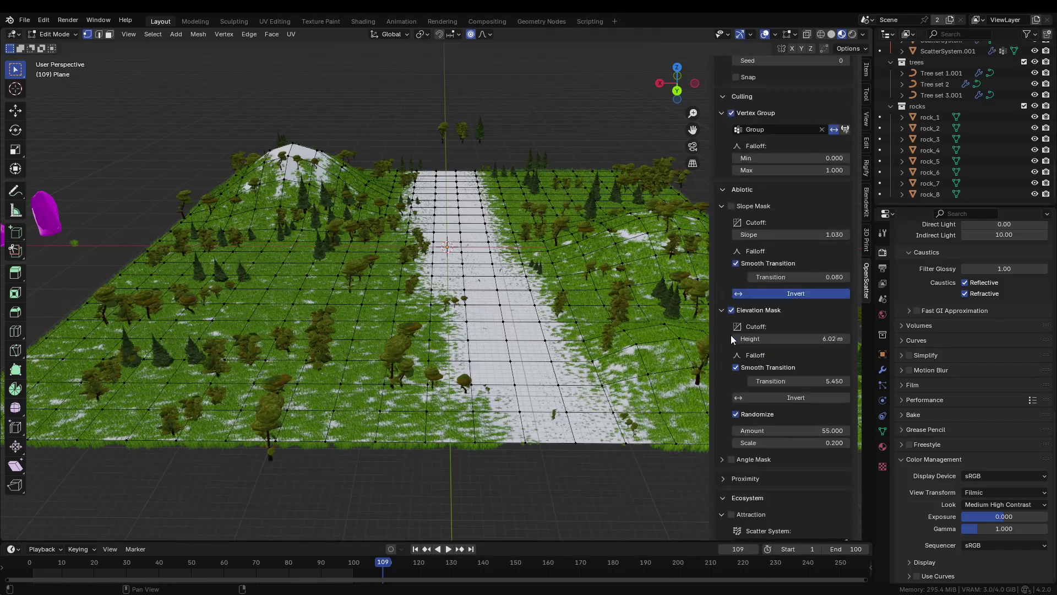
click(732, 459)
click(720, 459)
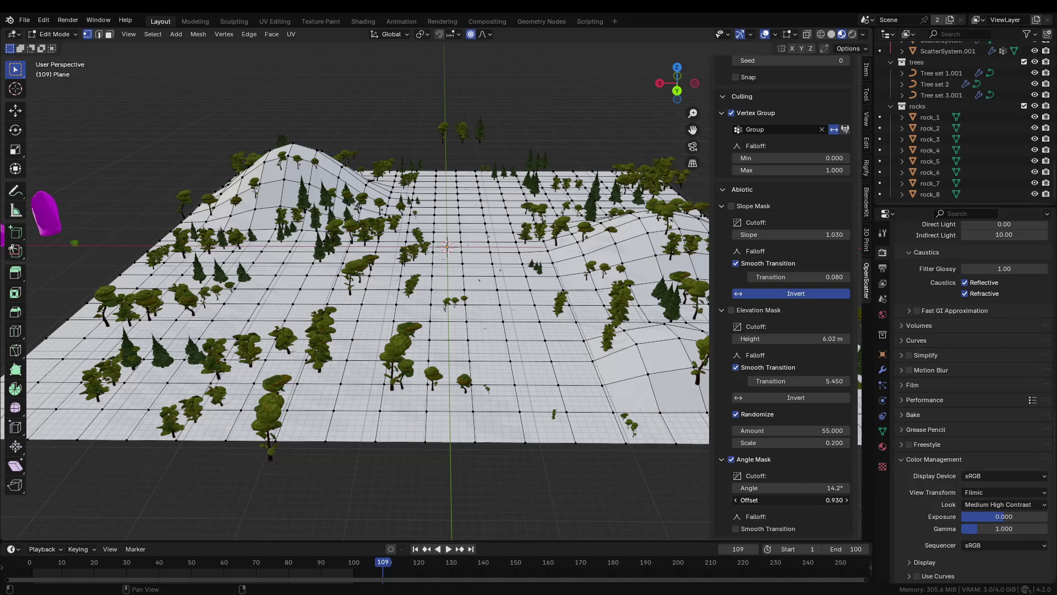
mouse_move(793, 500)
mouse_down()
mouse_move(760, 500)
mouse_move(783, 500)
mouse_up()
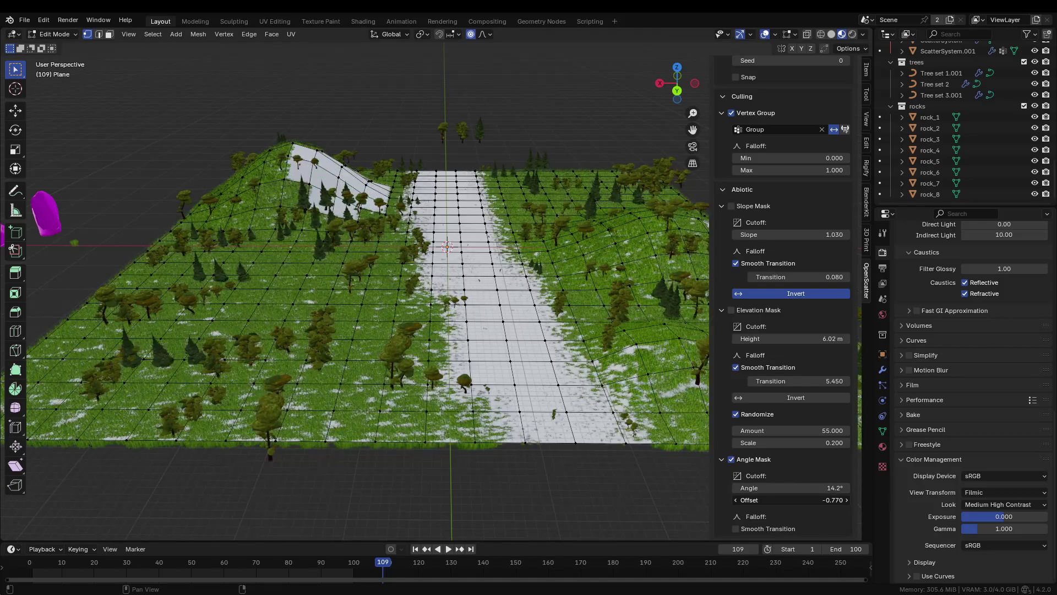
middle_drag(661, 309, 608, 325)
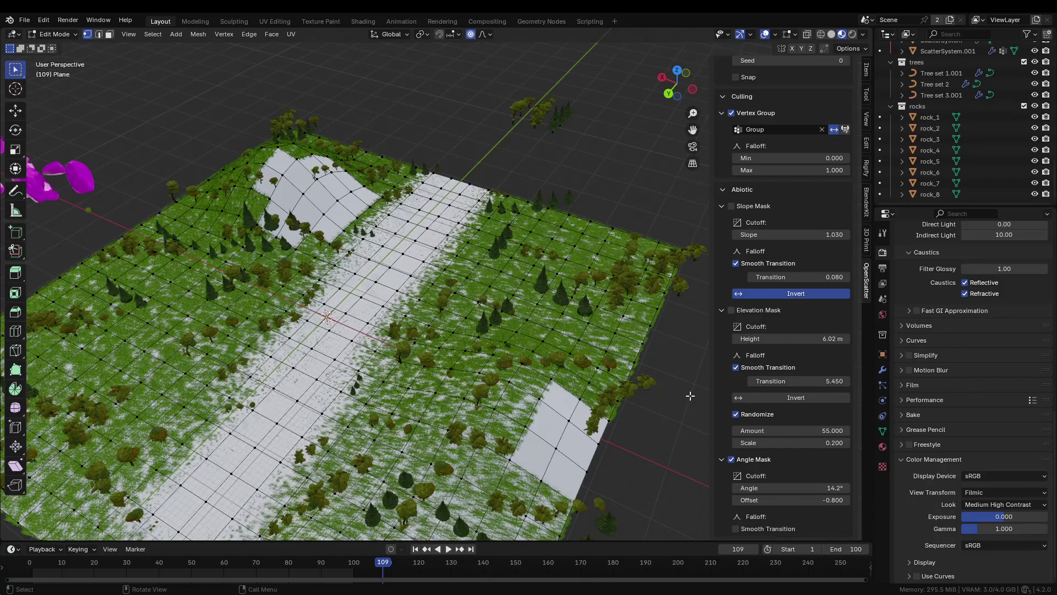
Step: Return the plane to Object Mode and show the viewport in solid shading
mouse_move(677, 402)
middle_down()
mouse_move(672, 377)
mouse_move(578, 371)
middle_up()
key(Tab)
scroll(578, 371, down, 3)
click(830, 34)
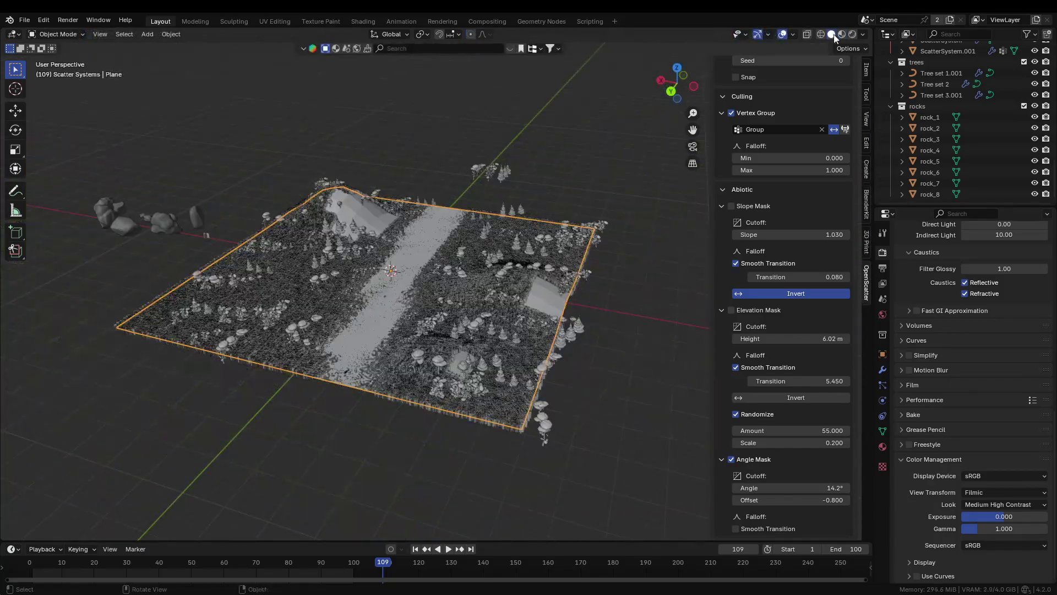
Step: Add a sphere mesh and move it -27.453 m along the X axis onto the grassy area
scroll(338, 194, up, 2)
key(shift+a)
mouse_move(338, 208)
click(401, 242)
scroll(478, 295, up, 3)
key(g)
key(x)
click(698, 350)
Step: Move the sphere vertically along Z so it sits above the scattered grass
key(z)
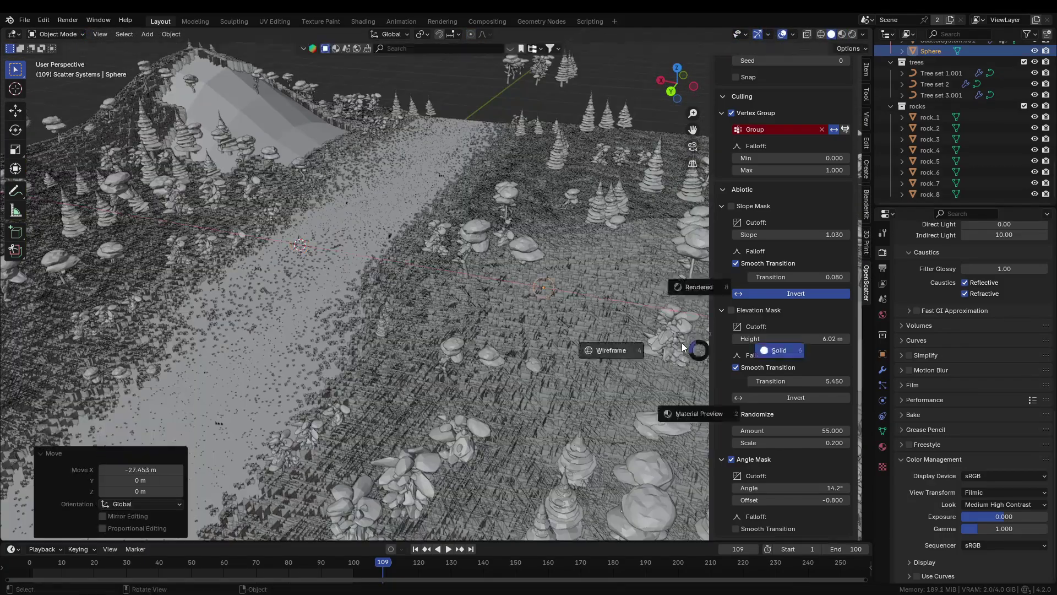
key(Escape)
key(g)
key(z)
click(517, 249)
middle_drag(517, 248, 502, 251)
Step: Select the plane and enable Geometry Proximity for the grass scatter with the Sphere as its object
click(521, 388)
scroll(781, 449, down, 4)
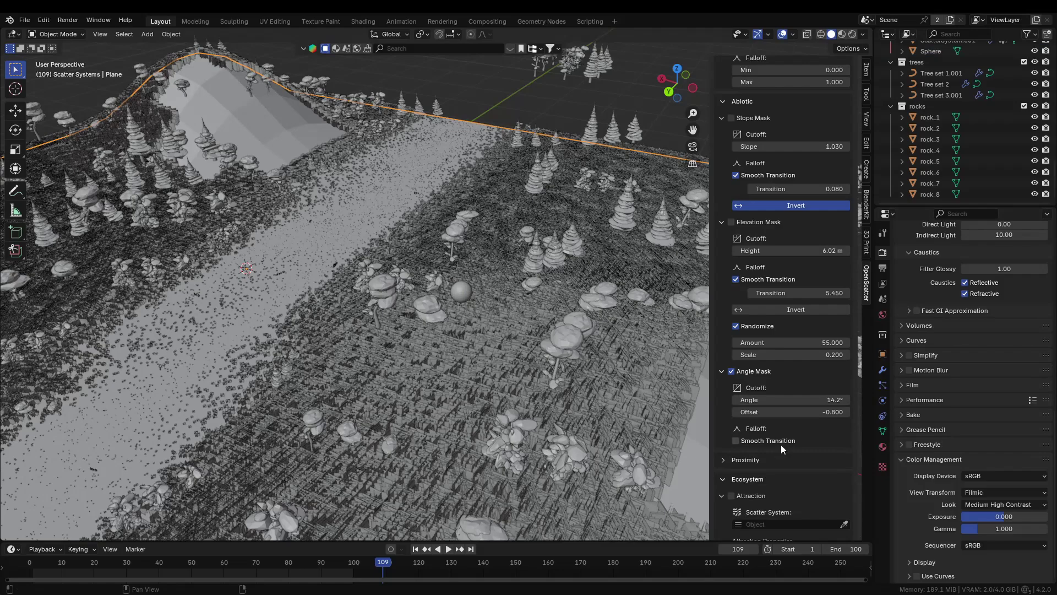
click(731, 476)
click(474, 288)
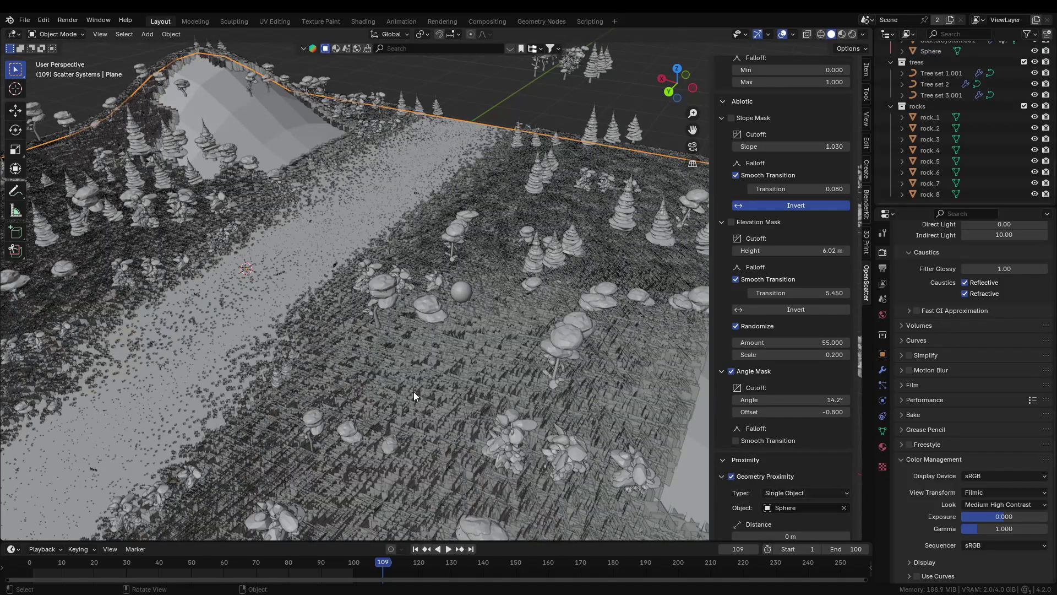
Step: Increase the grass proximity distance to clear an area around the Sphere, and toggle its Smooth Transition
scroll(791, 449, down, 4)
mouse_move(790, 448)
mouse_down()
mouse_move(825, 448)
mouse_move(754, 448)
mouse_move(803, 448)
mouse_up()
click(791, 477)
click(756, 477)
Step: Enable Geometry Proximity to the Sphere for the tree scatter, with a distance of 4.76 m and Smooth Transition on
scroll(784, 388, up, 15)
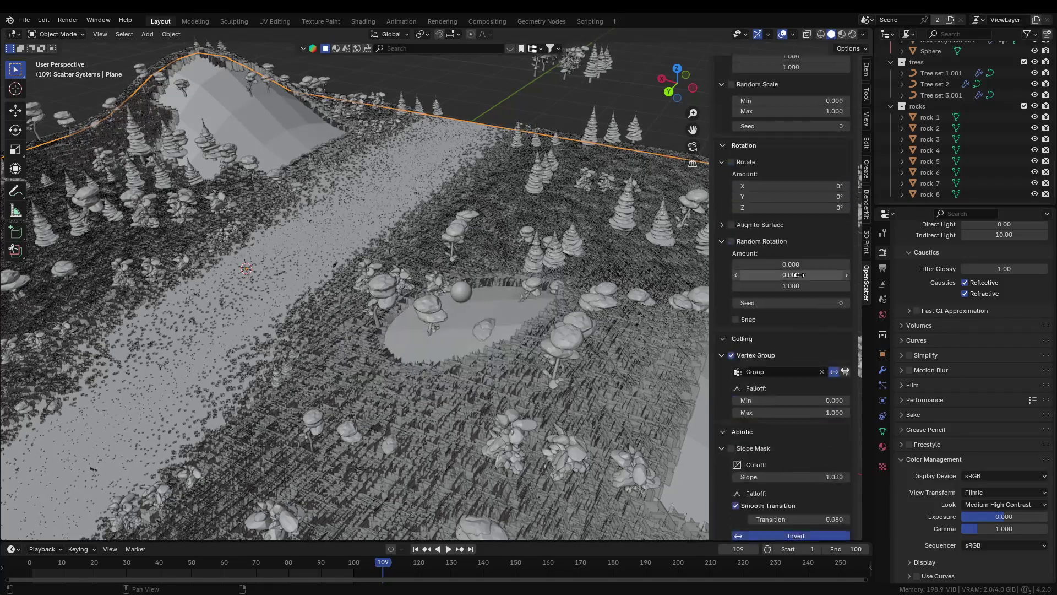
scroll(784, 388, down, 15)
click(731, 339)
click(843, 370)
click(461, 292)
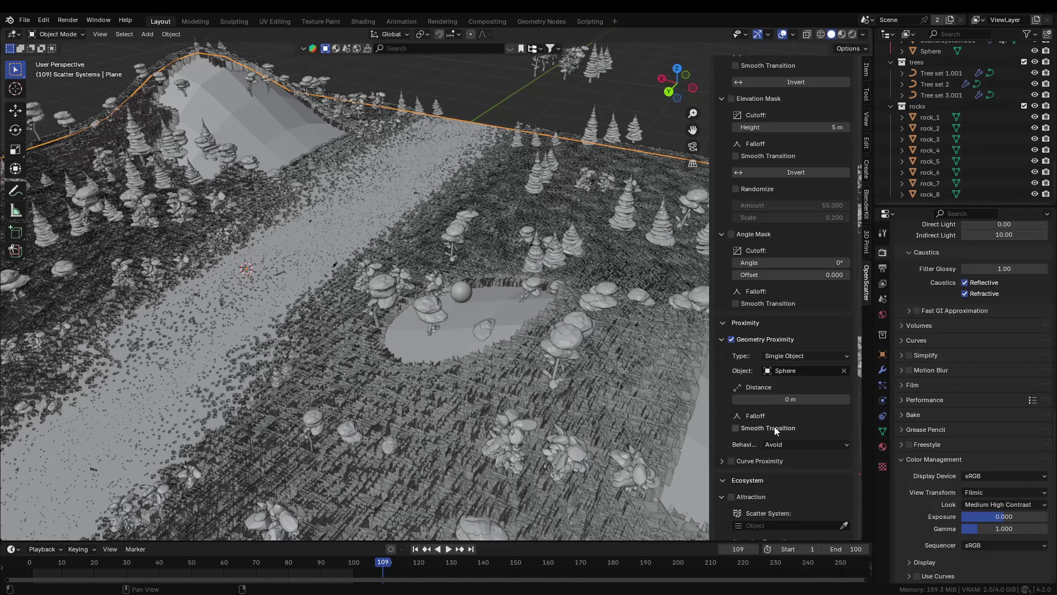
mouse_move(782, 400)
mouse_down()
mouse_move(771, 399)
mouse_move(804, 399)
mouse_move(779, 400)
mouse_move(791, 398)
mouse_up()
click(756, 427)
Step: Try moving the Sphere horizontally and scaling it up to test the proximity clearing
click(930, 51)
key(g)
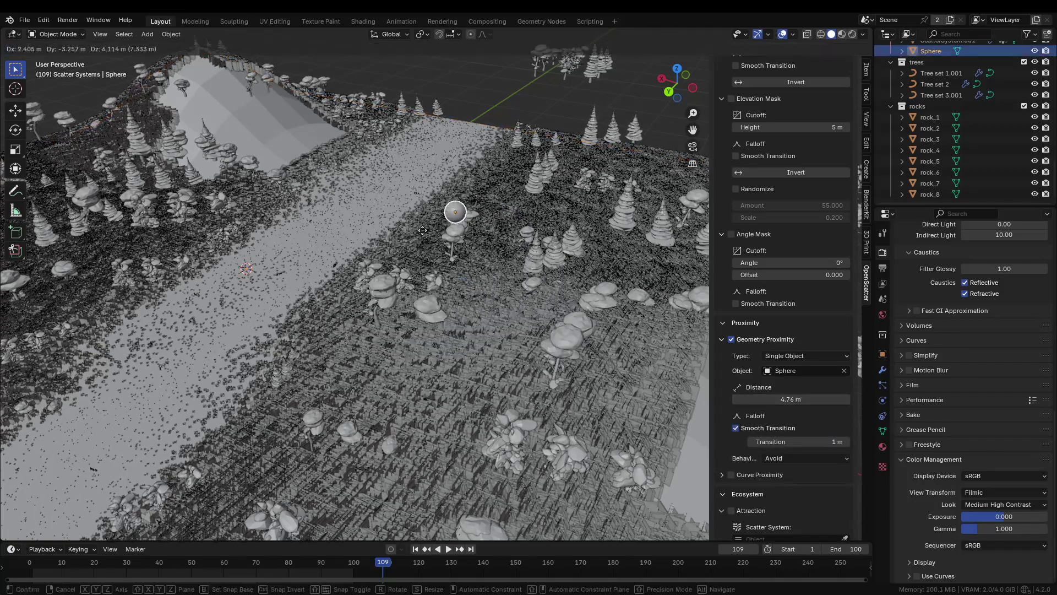
key(shift+z)
click(477, 371)
key(s)
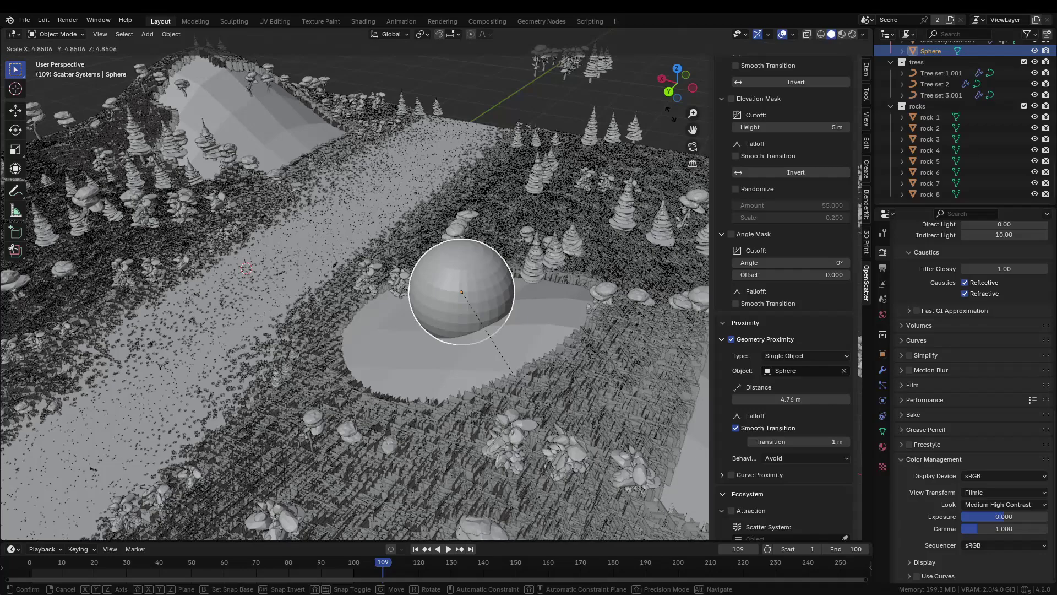
right_click(889, 358)
Step: Set the Sphere's viewport display to Wire
click(882, 354)
click(997, 529)
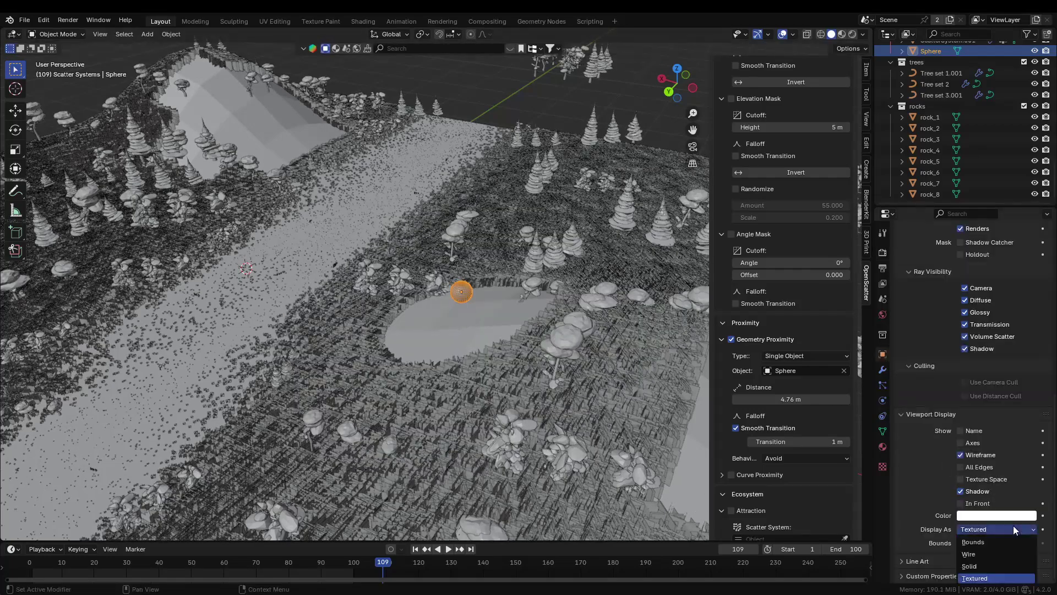
click(991, 555)
Step: Try scaling, moving and rotating the wireframe Sphere to preview how the cleared area follows it
key(s)
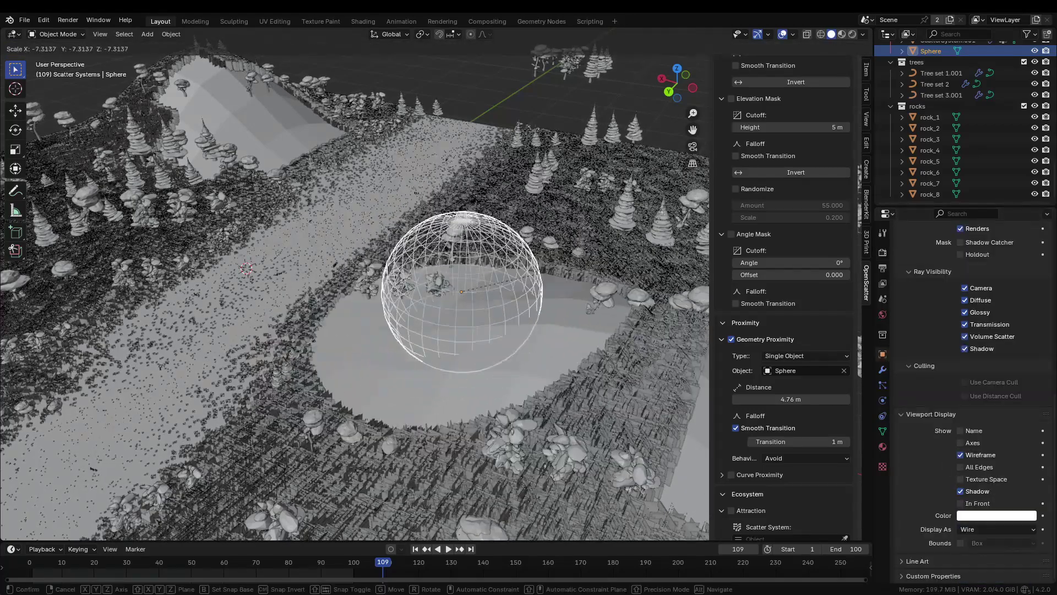
right_click(544, 239)
key(g)
key(shift+z)
click(544, 267)
key(g)
key(z)
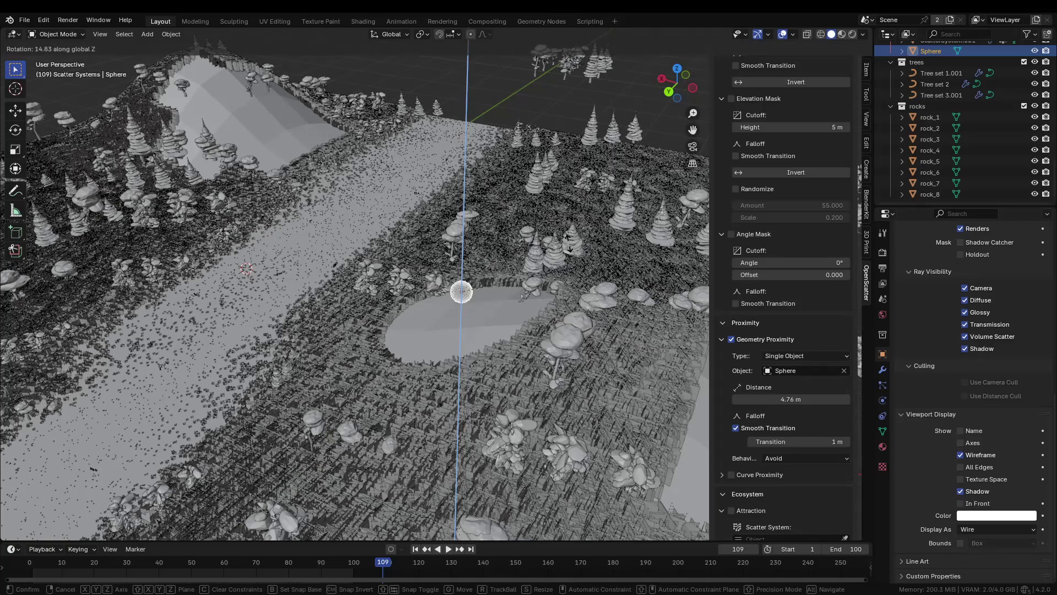
click(544, 240)
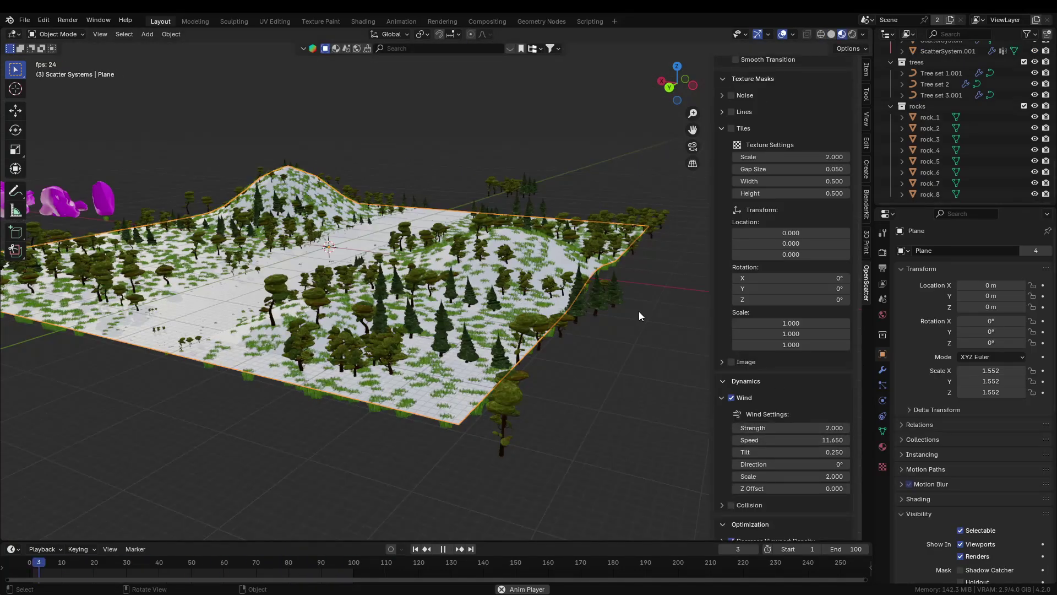
Step: Collapse the scatter setting sections above Dynamics and enable Wind for the tree scatter system
scroll(764, 214, up, 20)
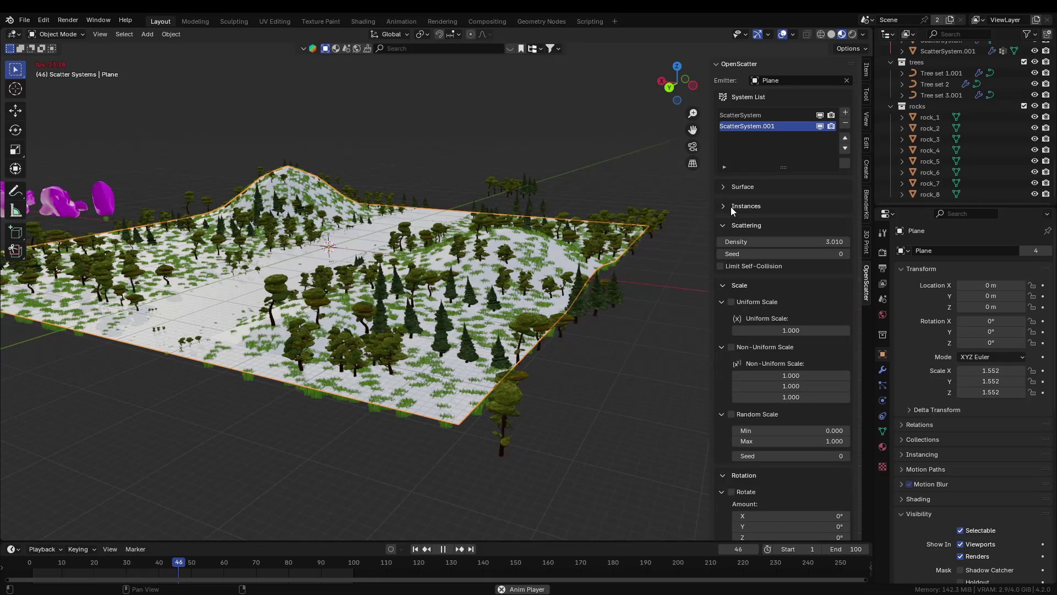
drag(731, 225, 778, 358)
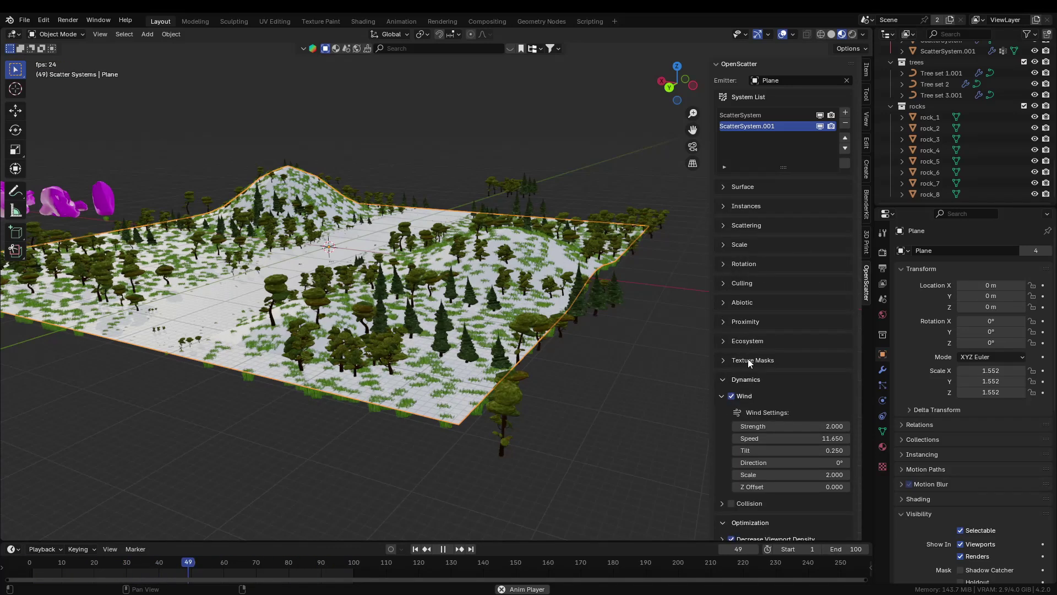
click(731, 396)
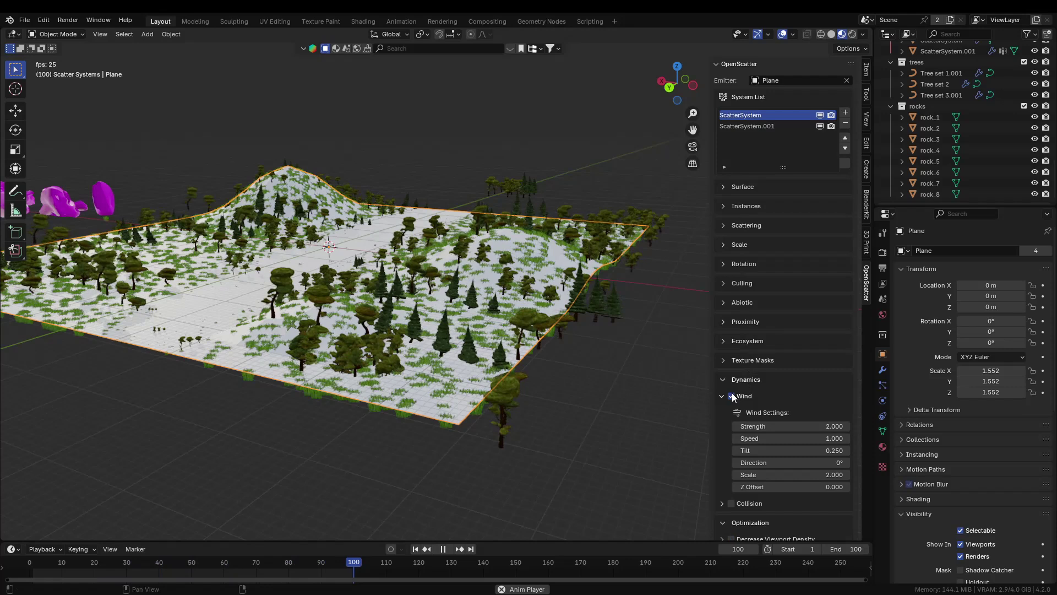
Step: Set the tree wind to strength 0.590, speed -0.150 and tilt 0.150
drag(825, 426, 737, 426)
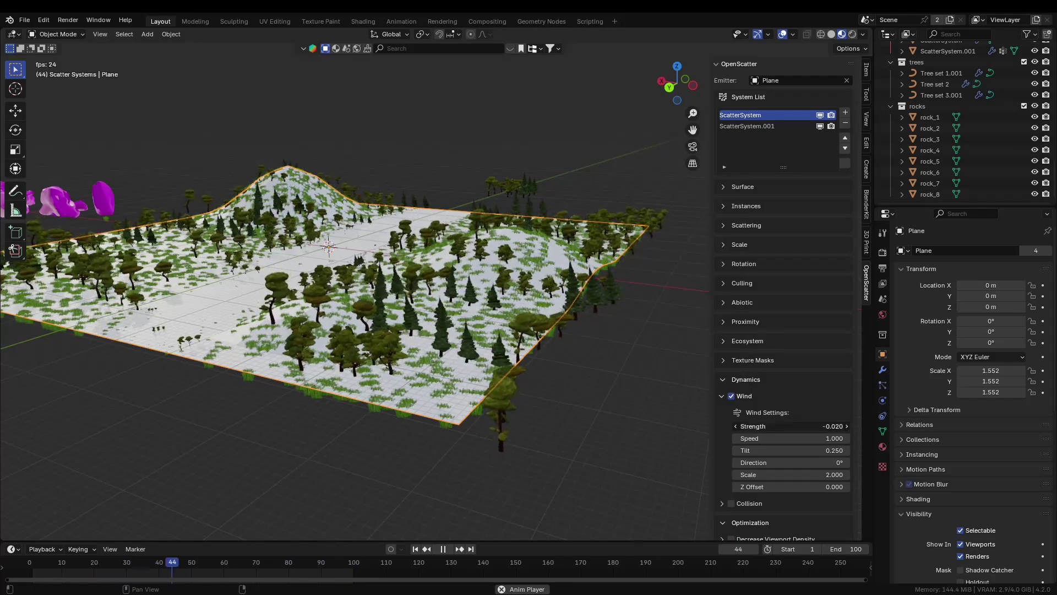
click(741, 503)
click(741, 502)
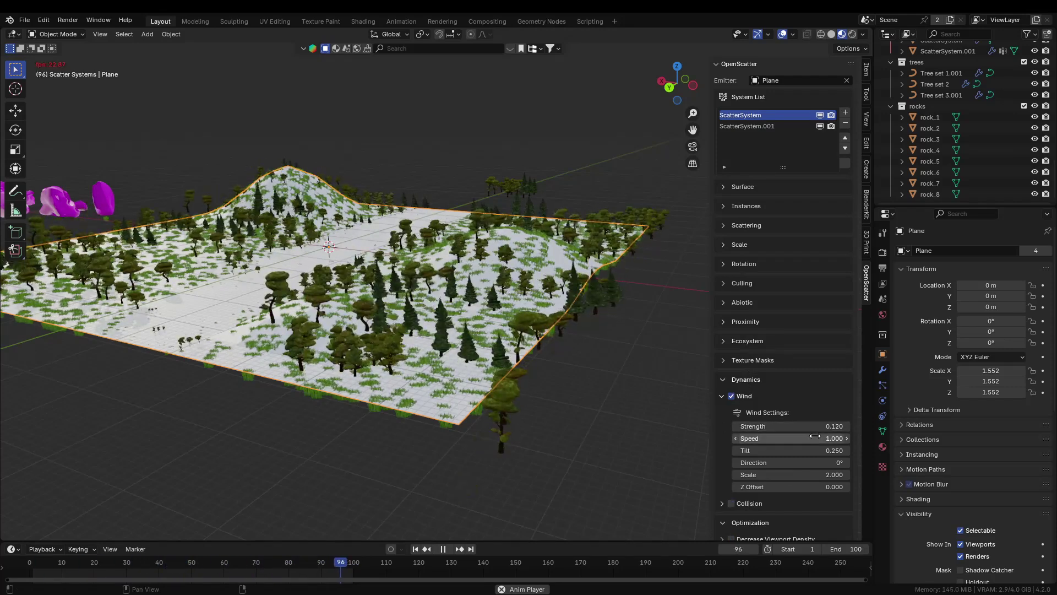
mouse_move(809, 450)
mouse_down()
mouse_move(831, 450)
mouse_move(791, 439)
mouse_move(814, 438)
mouse_up()
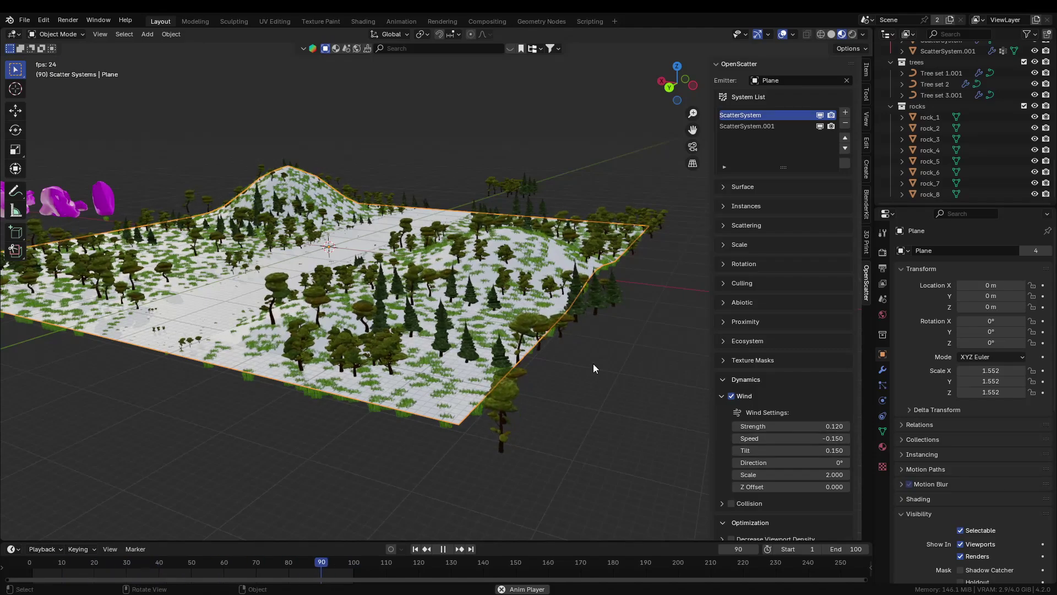
scroll(593, 363, up, 8)
mouse_move(790, 426)
mouse_down()
mouse_move(828, 426)
mouse_move(764, 426)
mouse_move(817, 426)
mouse_up()
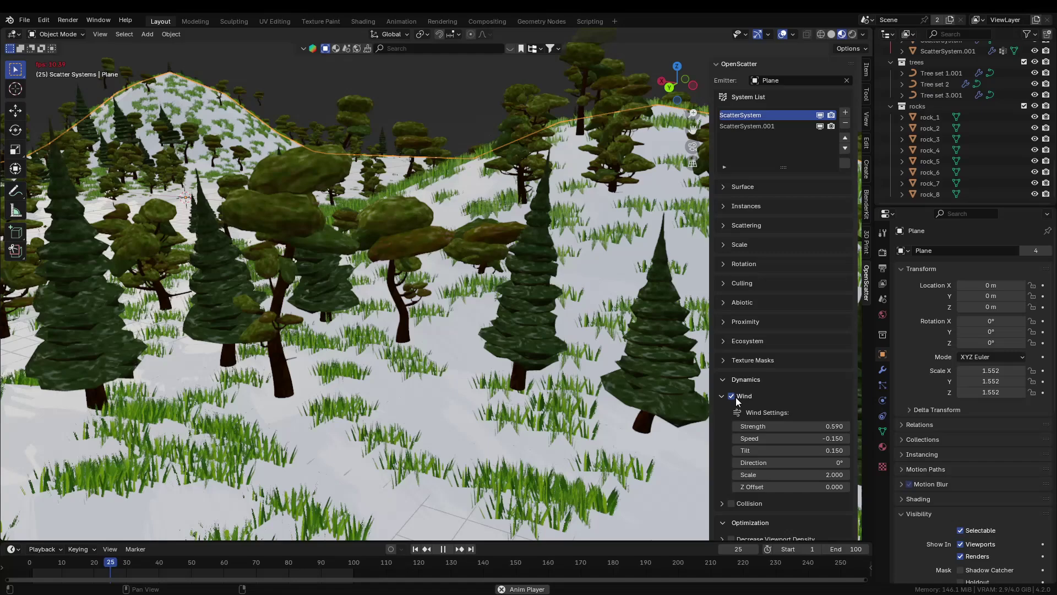
Step: Enable Collision for the ScatterSystem.001 grass scatter
scroll(583, 328, down, 10)
middle_drag(583, 328, 628, 314)
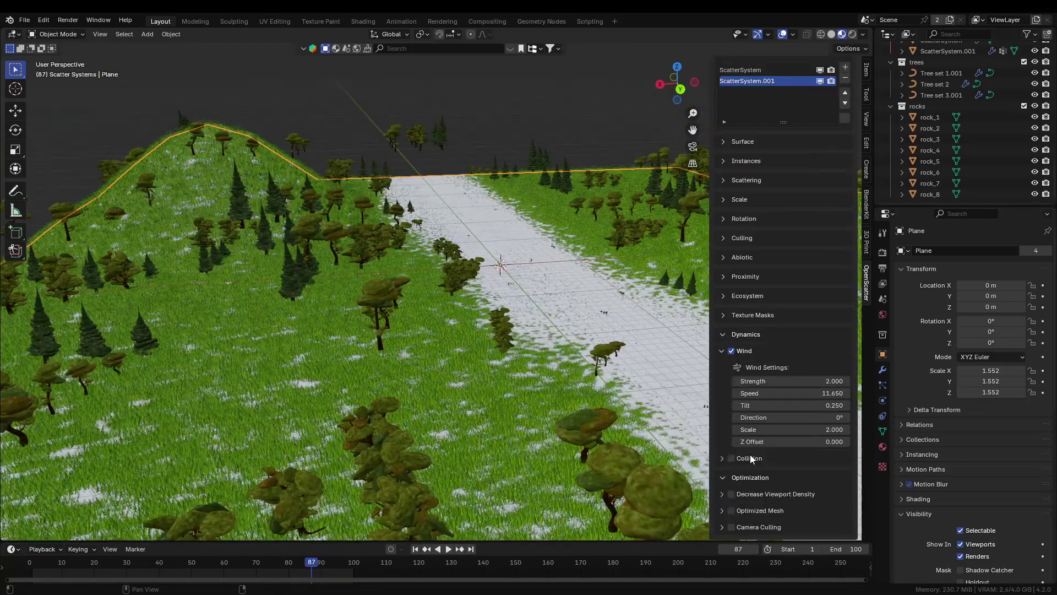
click(732, 459)
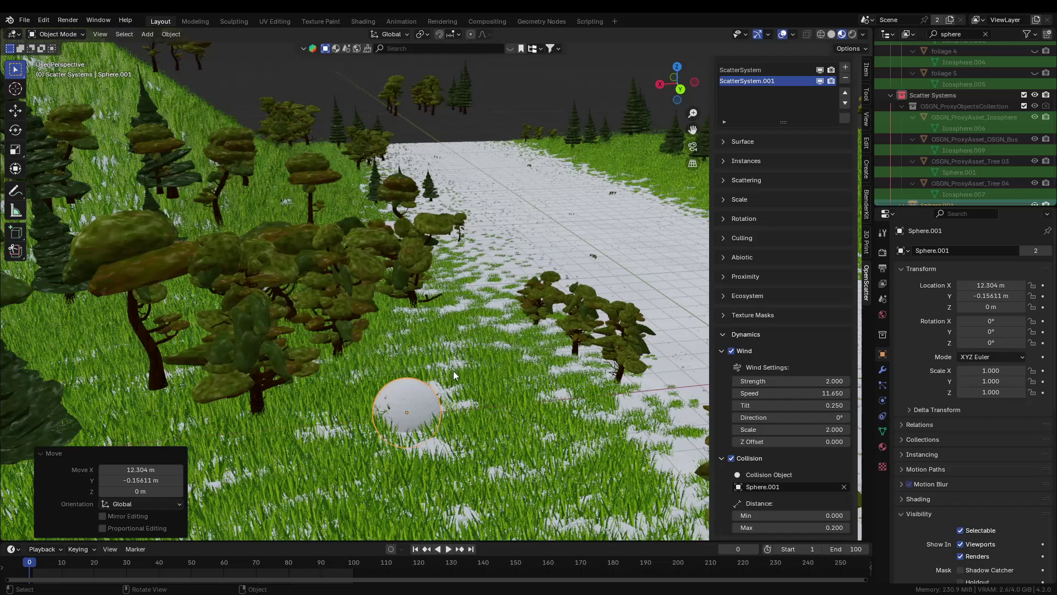
Step: Move Sphere.001 through the grass to test the collision, switching the viewport to solid shading
key(g)
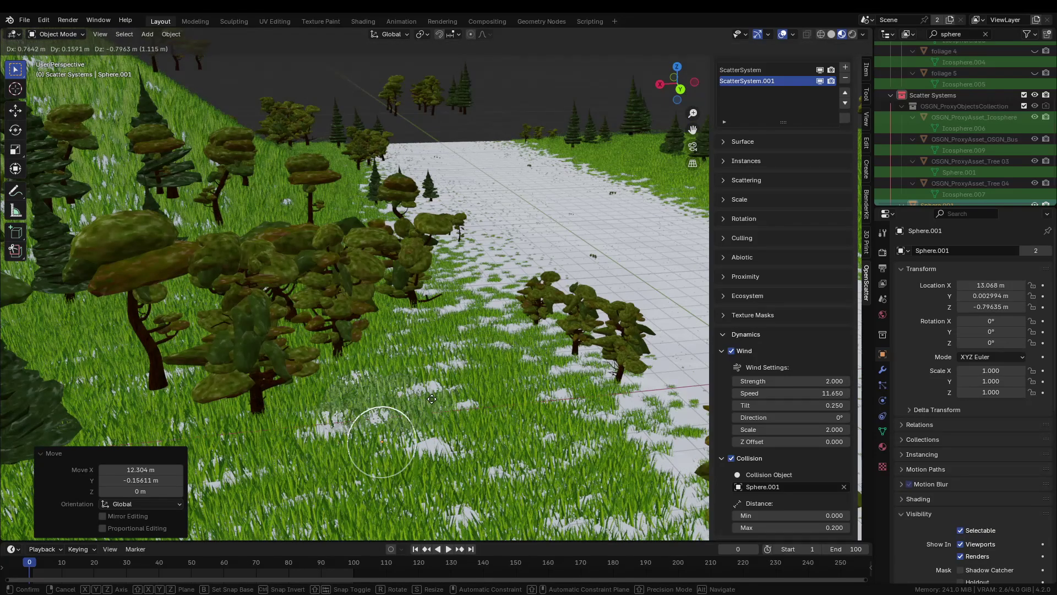
key(Escape)
click(831, 34)
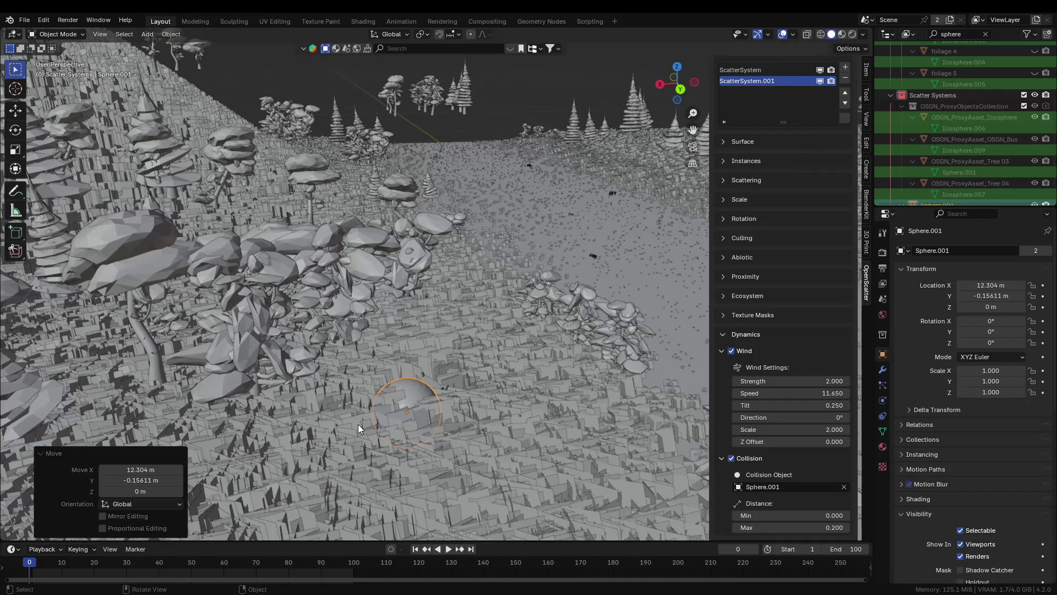
key(g)
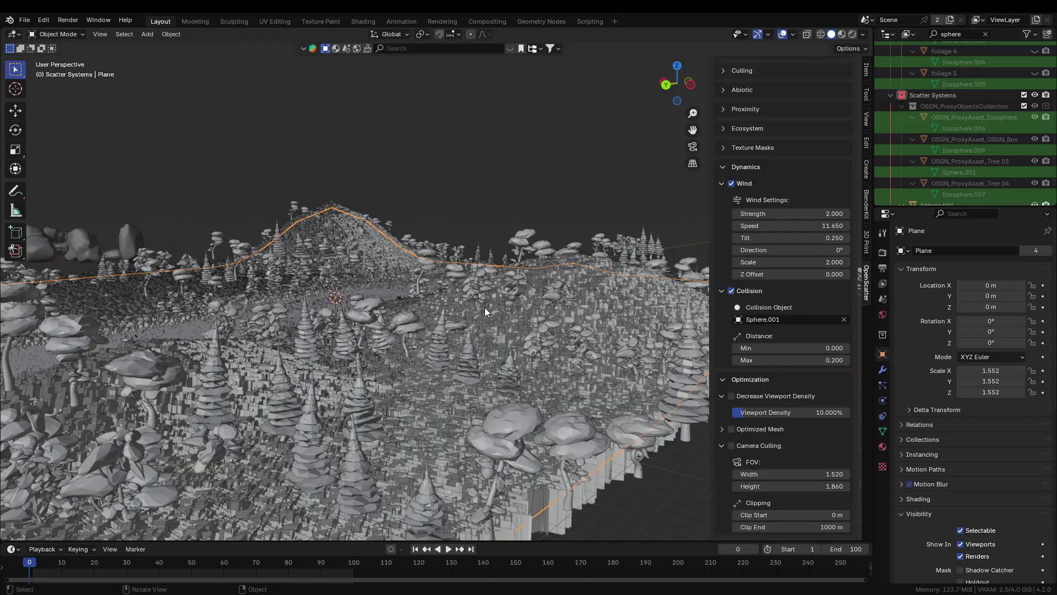
Step: Enable Decrease Viewport Density for the grass scatter and set the viewport density to 100%
mouse_move(413, 319)
middle_down()
mouse_move(444, 329)
mouse_move(412, 335)
middle_up()
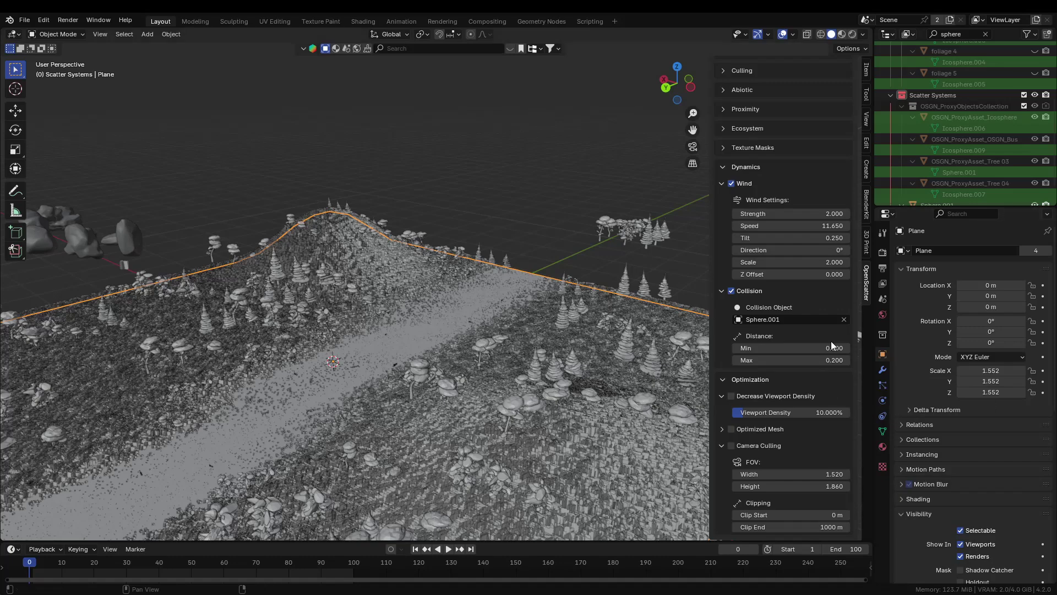
click(758, 395)
mouse_move(770, 412)
mouse_down()
mouse_move(788, 412)
mouse_move(759, 412)
mouse_up()
middle_drag(673, 385, 643, 381)
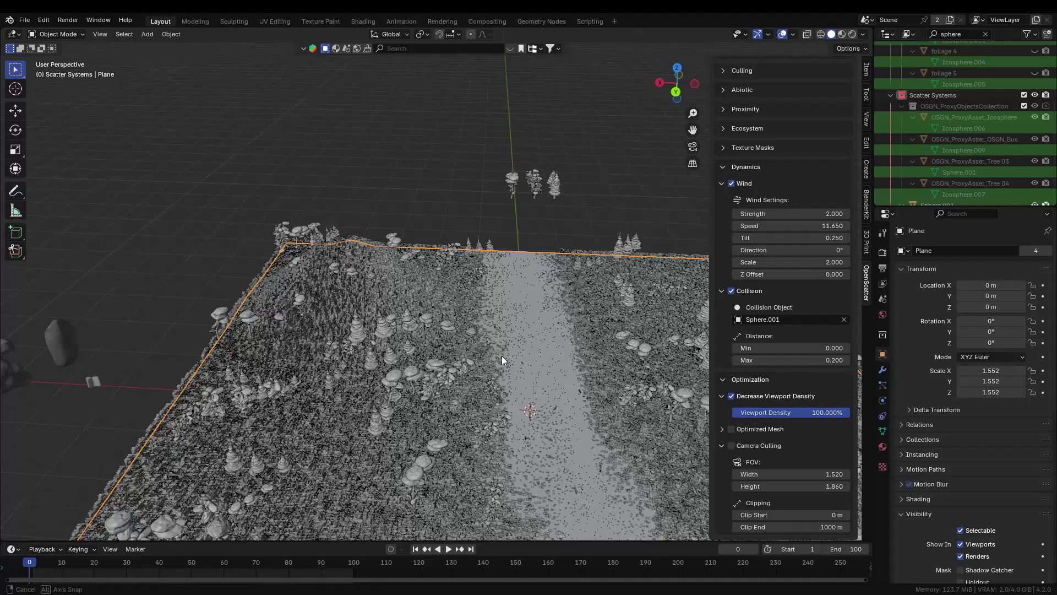
Step: Turn off Decrease Viewport Density for the grass scatter and enable Optimized Mesh with the Bounding Box type
middle_drag(501, 356, 741, 399)
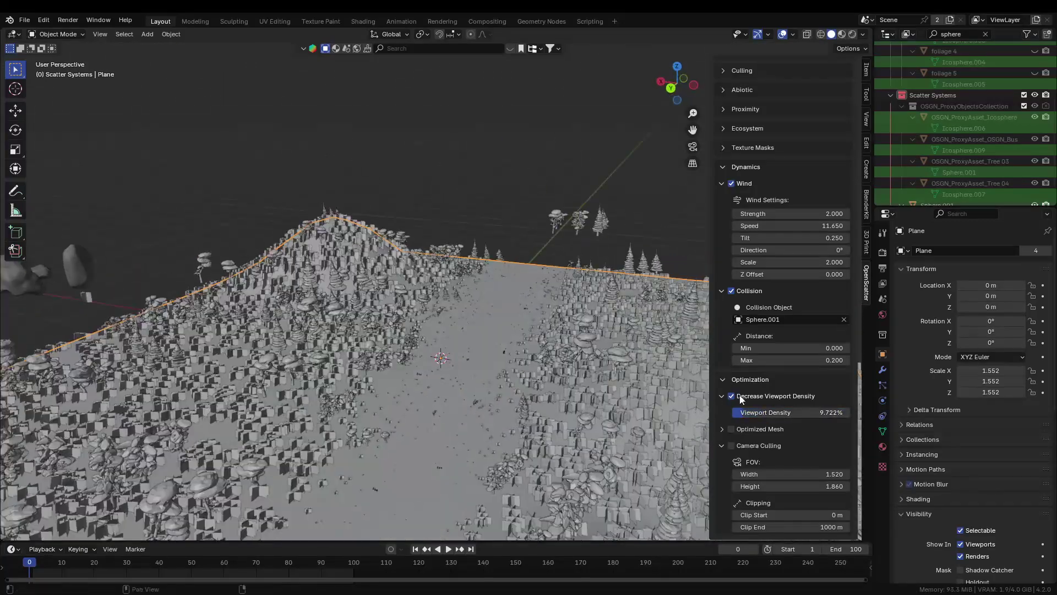
click(739, 396)
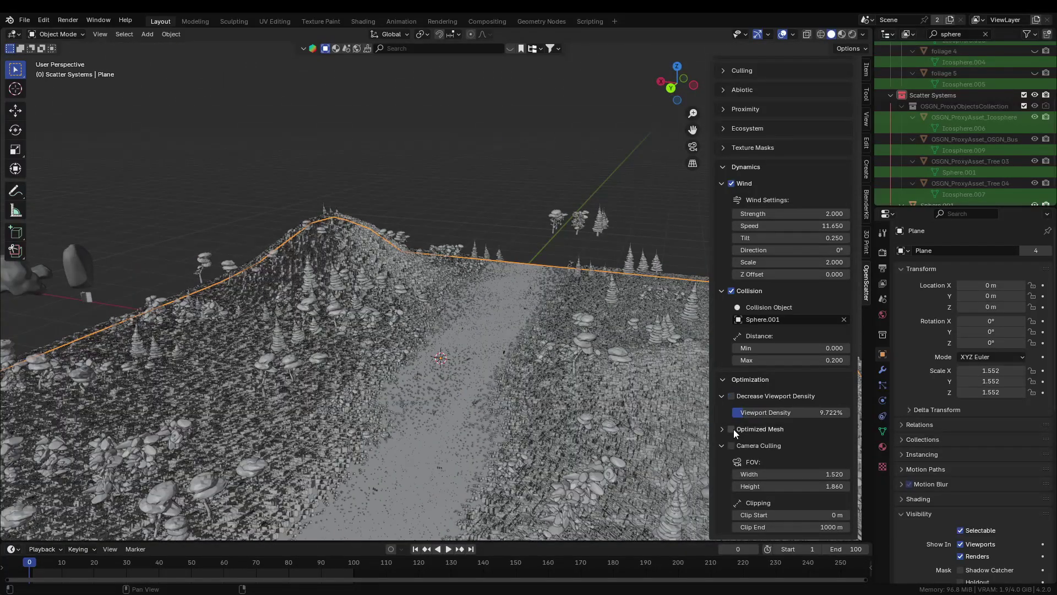
click(750, 430)
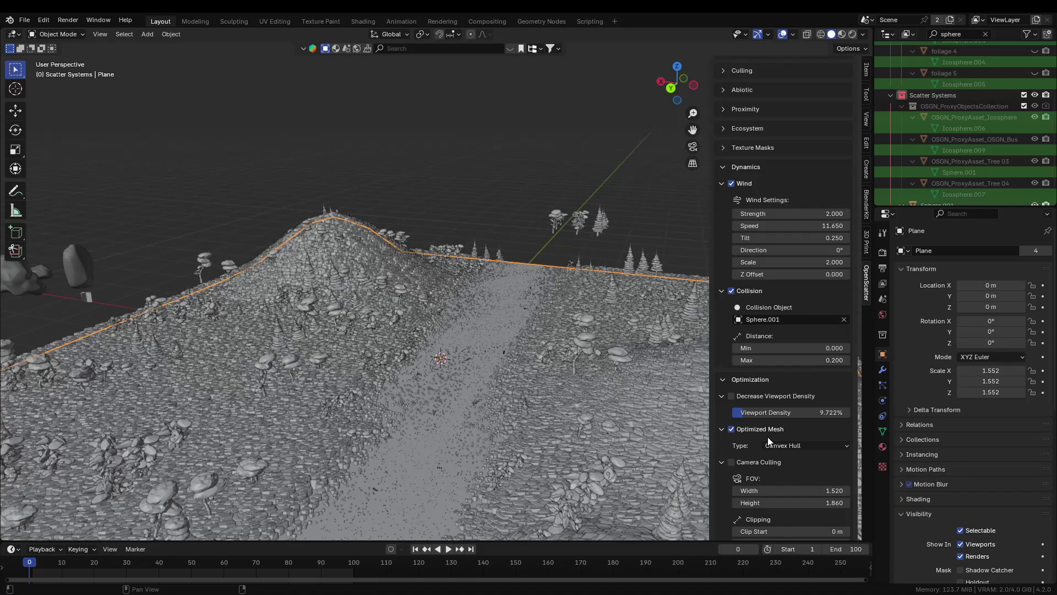
click(813, 448)
click(808, 457)
Step: Enable Decrease Viewport Density again for the grass scatter alongside the optimized mesh
middle_drag(650, 435, 550, 398)
click(738, 396)
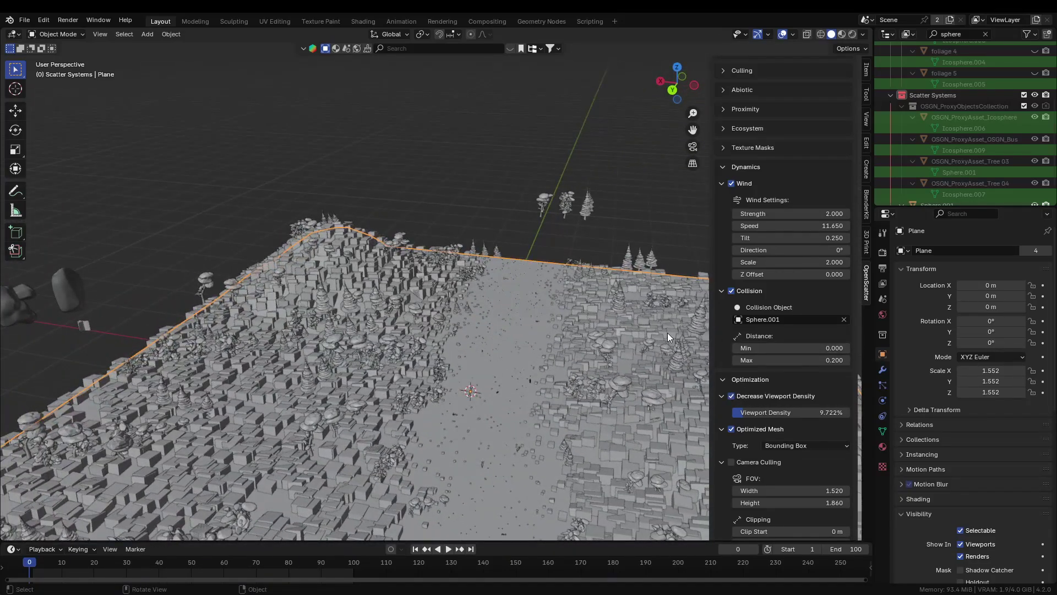
middle_drag(668, 332, 602, 342)
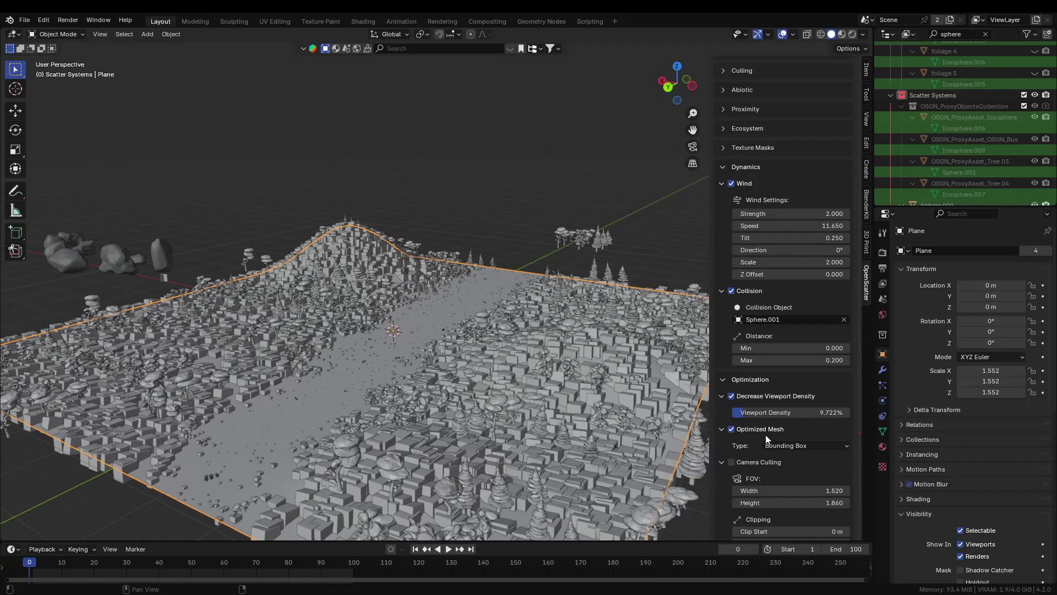
Step: Enable Camera Culling for the grass scatter and look at the plane through the camera
scroll(771, 440, down, 1)
key(KP_0)
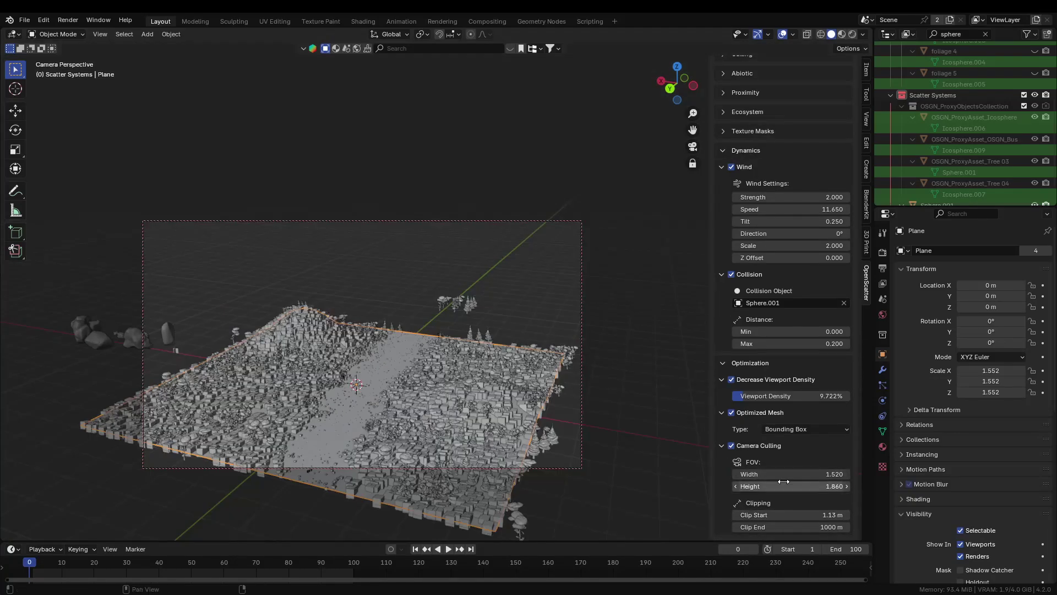
scroll(385, 427, up, 3)
shift+middle_drag(385, 427, 637, 518)
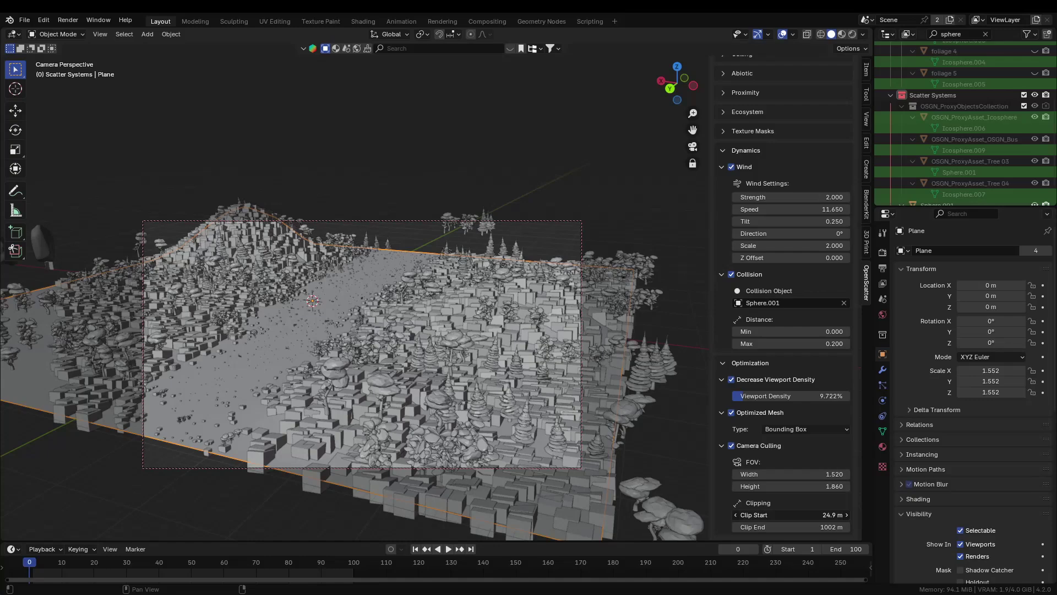
Step: Set the camera culling Clip Start to 77.2 m and Clip End to 135 m
drag(790, 515, 842, 514)
scroll(326, 358, up, 1)
shift+middle_drag(192, 330, 296, 415)
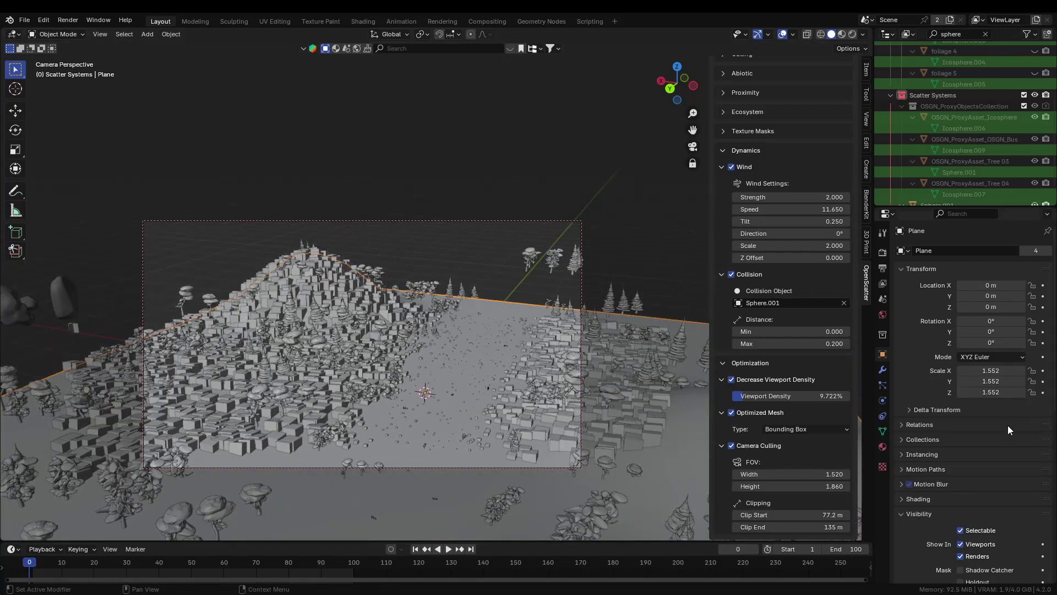
Step: Change the grass scatter's Optimized Mesh type to Proxy Object
click(806, 429)
click(806, 453)
click(806, 429)
click(805, 464)
Step: Disable Camera Culling for the grass scatter and leave the camera view to inspect the plane
scroll(365, 365, down, 5)
click(732, 462)
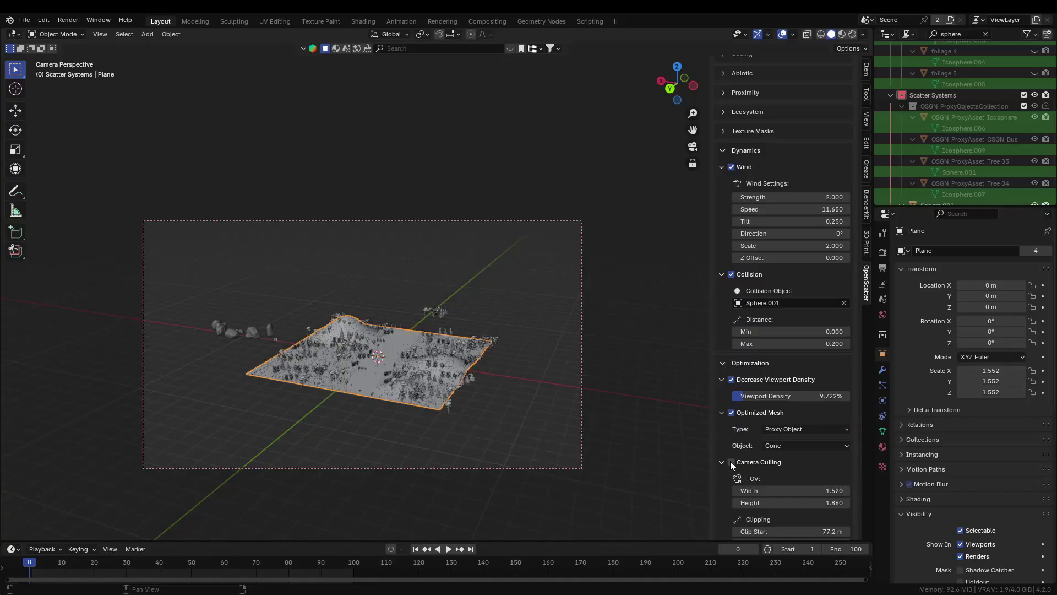
key(KP_0)
middle_drag(485, 385, 512, 473)
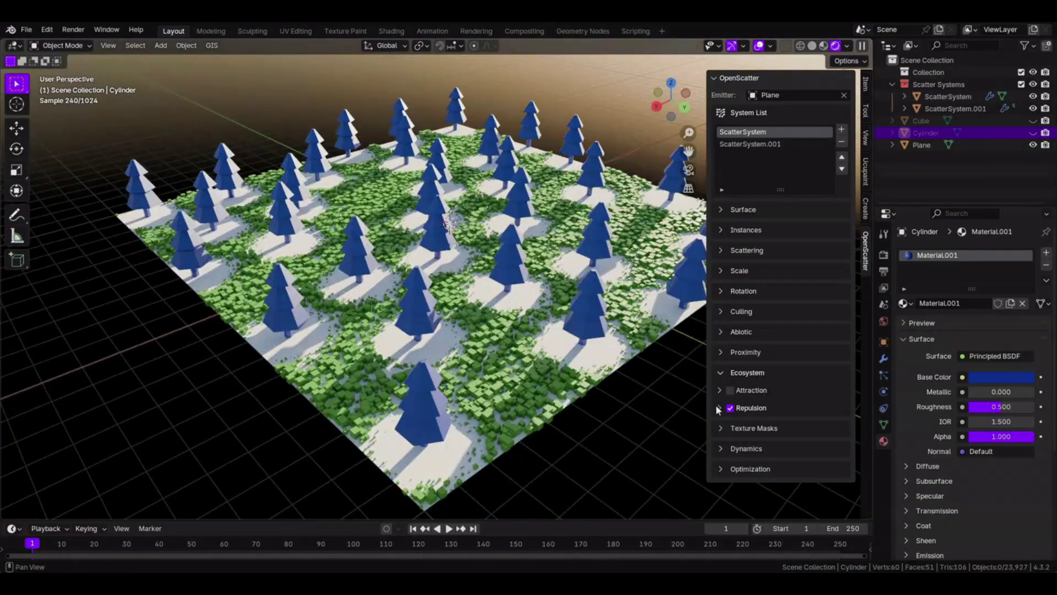
Step: Adjust the distance and transition of ScatterSystem's Repulsion from ScatterSystem.001
click(719, 408)
scroll(772, 431, down, 2)
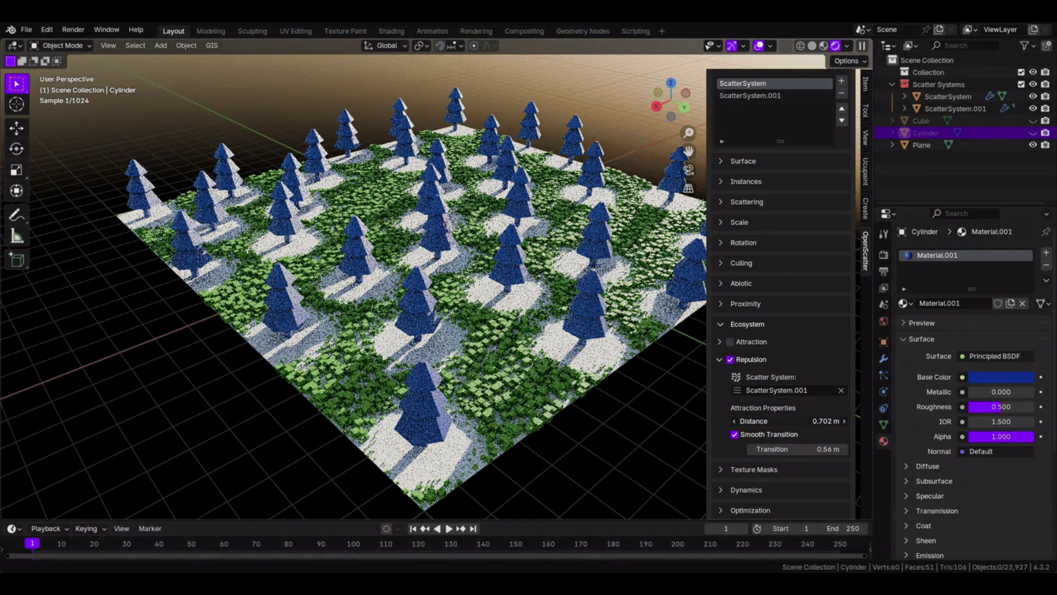
drag(789, 421, 745, 420)
drag(797, 448, 787, 433)
Step: Turn off Smooth Transition and Repulsion in ScatterSystem's Ecosystem settings
click(748, 434)
scroll(750, 433, up, 1)
click(730, 370)
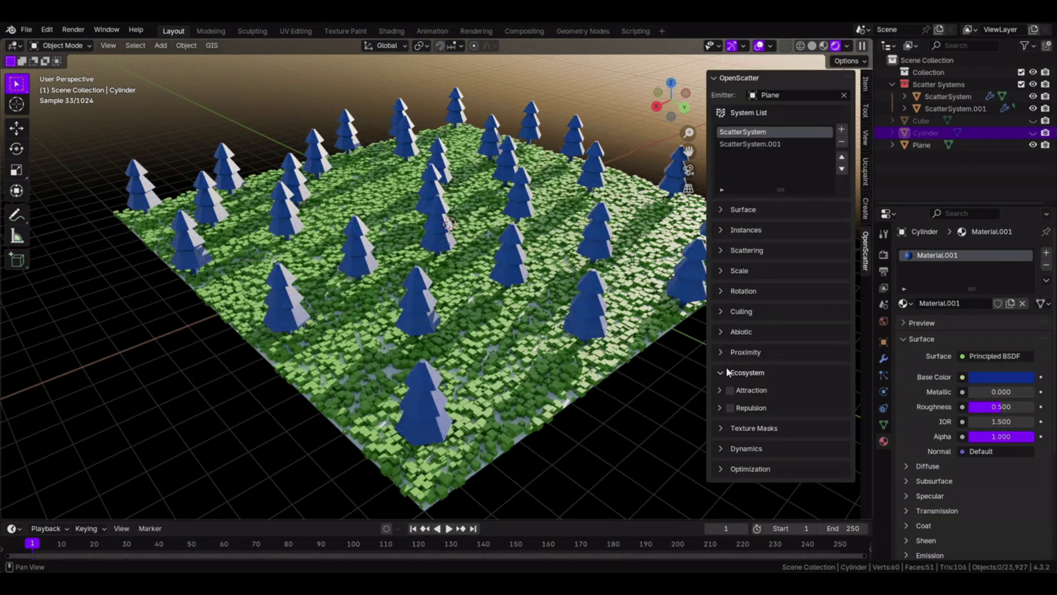
Step: Enable Attraction toward ScatterSystem.001 for ScatterSystem and set its distance to 0.484 m
click(730, 390)
click(718, 389)
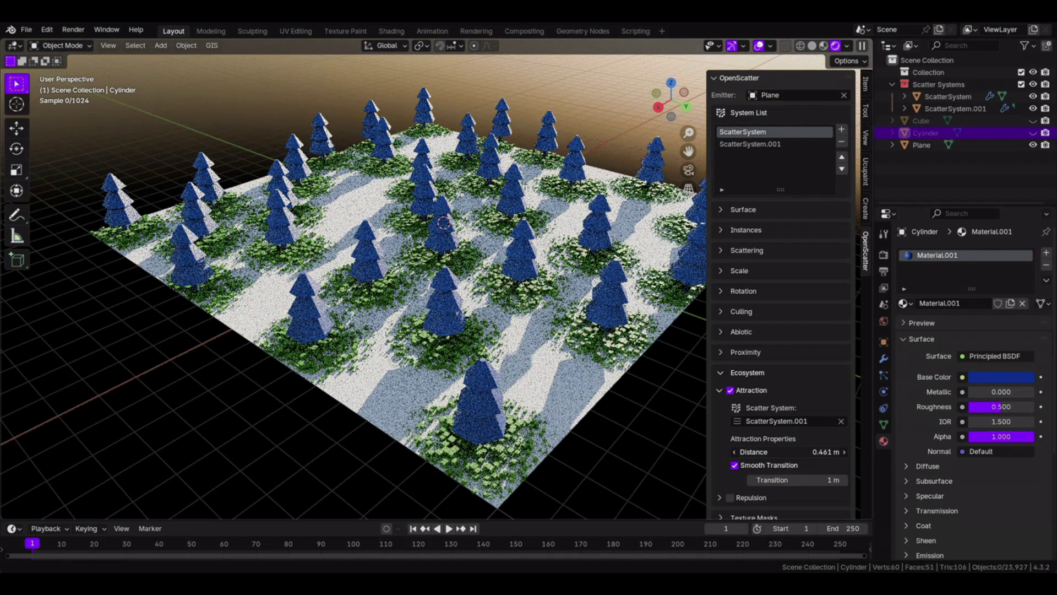
drag(787, 451, 789, 452)
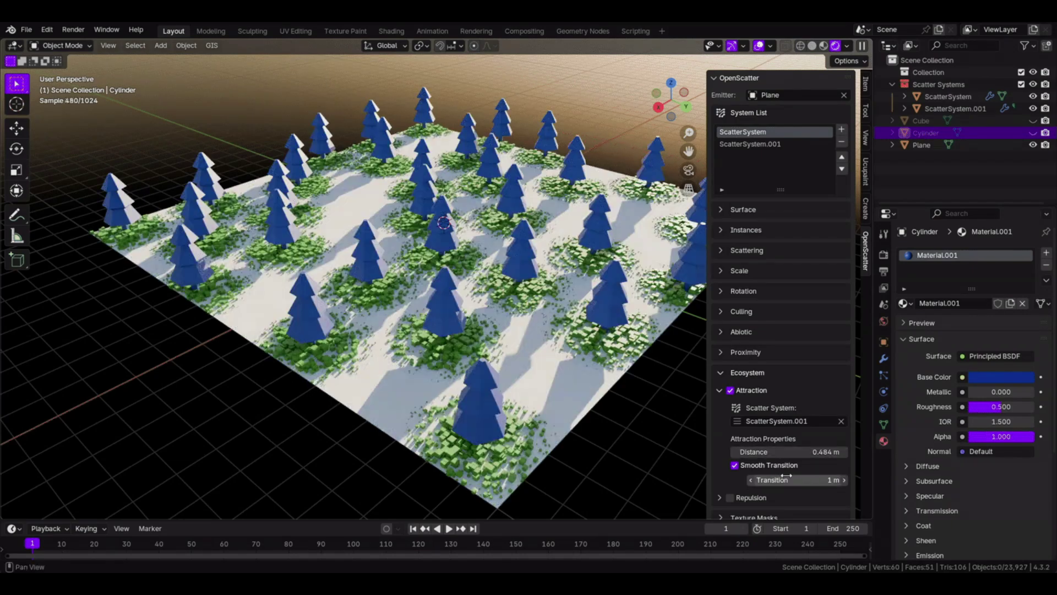
Step: Set the scattering seed of ScatterSystem.001 to 2 and adjust its self-collision minimum distance
click(760, 145)
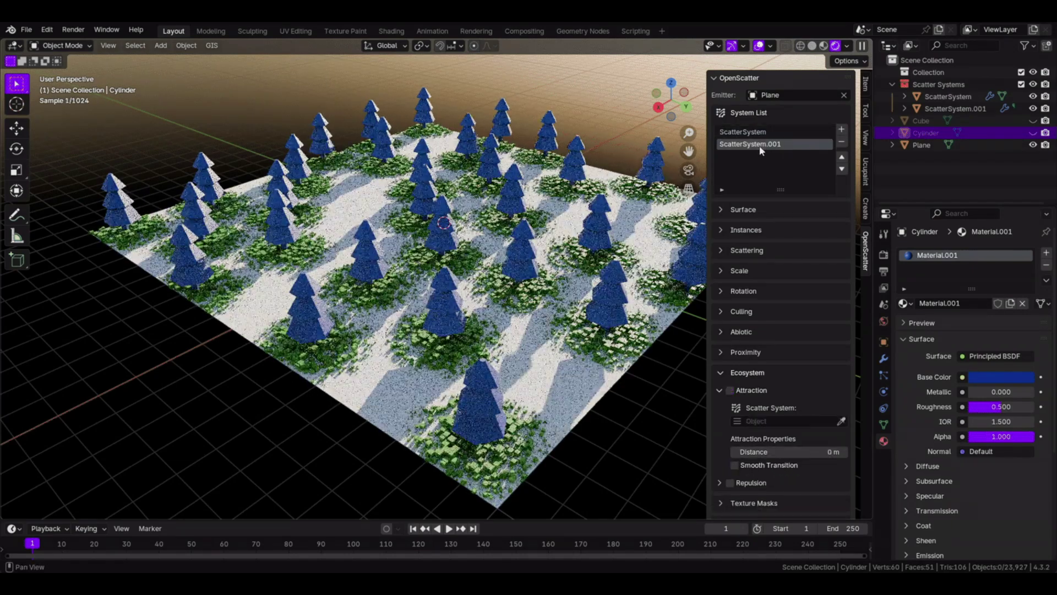
click(735, 252)
click(844, 281)
click(844, 281)
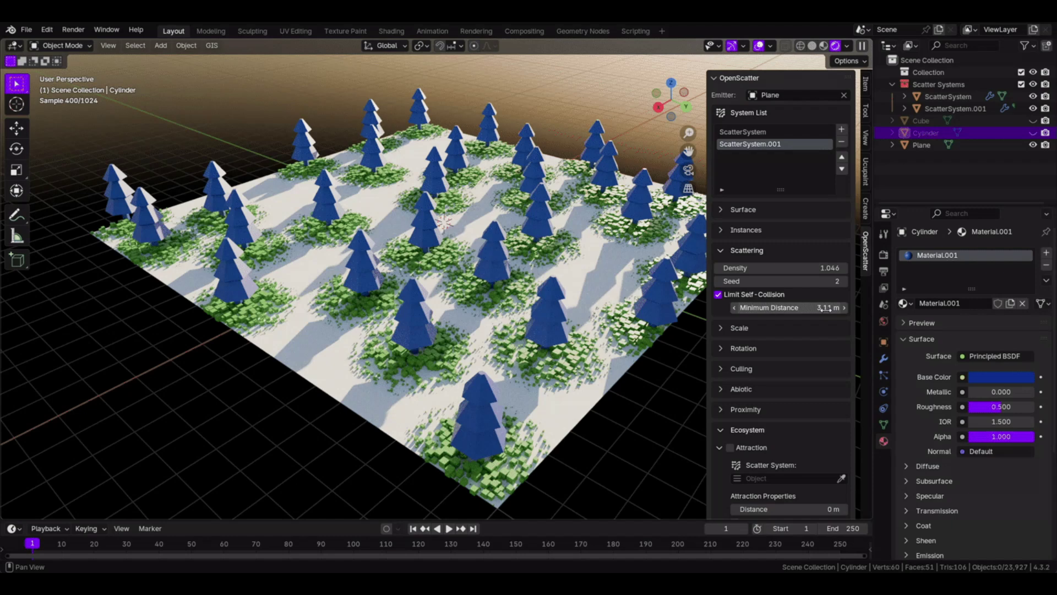
drag(826, 308, 814, 311)
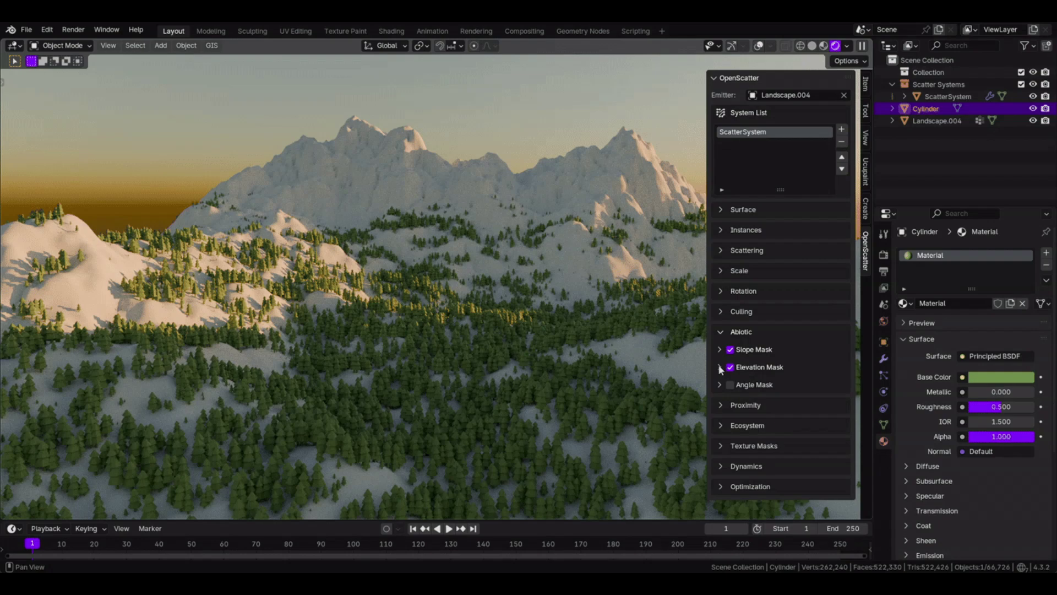
Step: Raise the Elevation Mask cutoff height of the Landscape.004 tree scatter to 7.05 m
click(720, 367)
drag(789, 398, 791, 397)
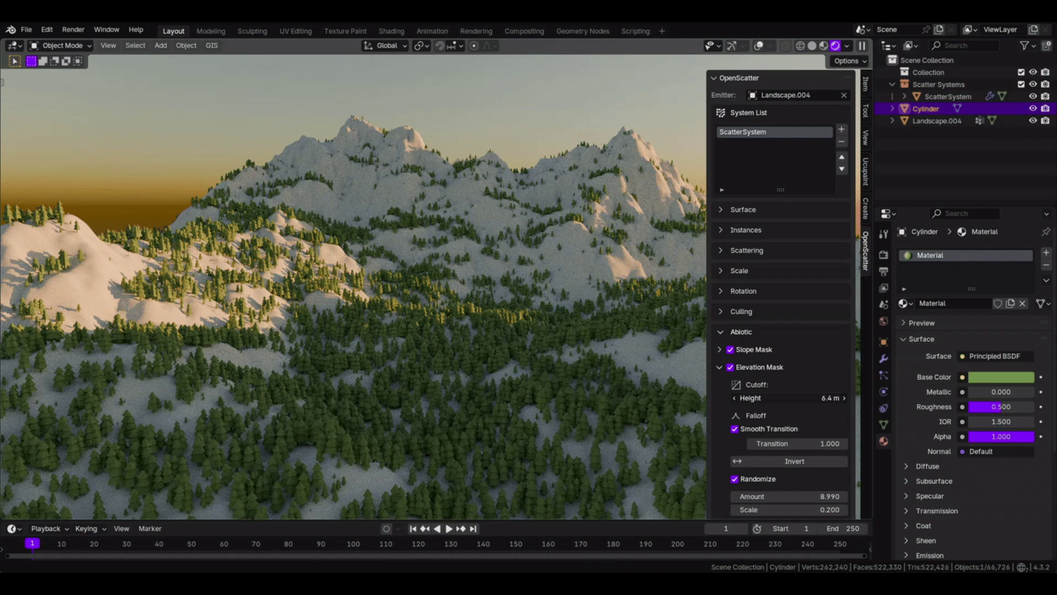
drag(771, 398, 788, 397)
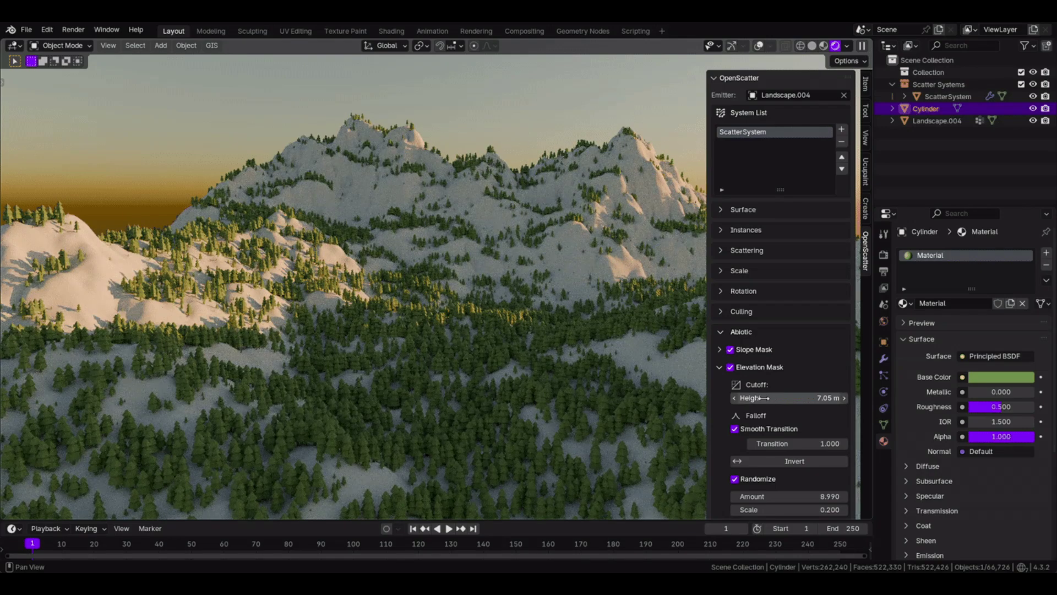
click(719, 366)
Step: Lower the Slope Mask cutoff of the landscape's tree scatter to about 0.642
click(719, 349)
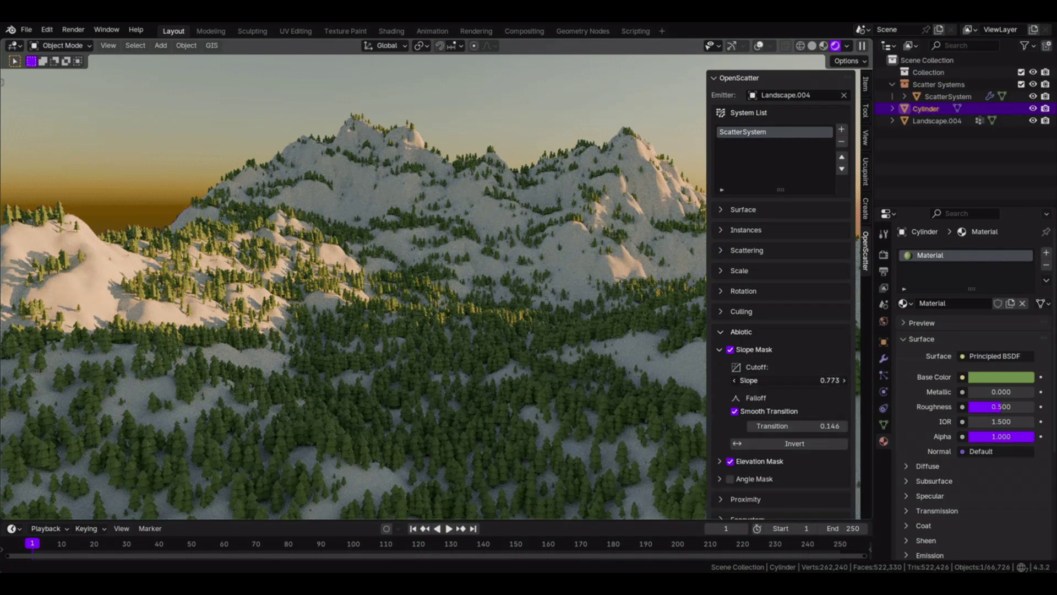
drag(788, 380, 735, 380)
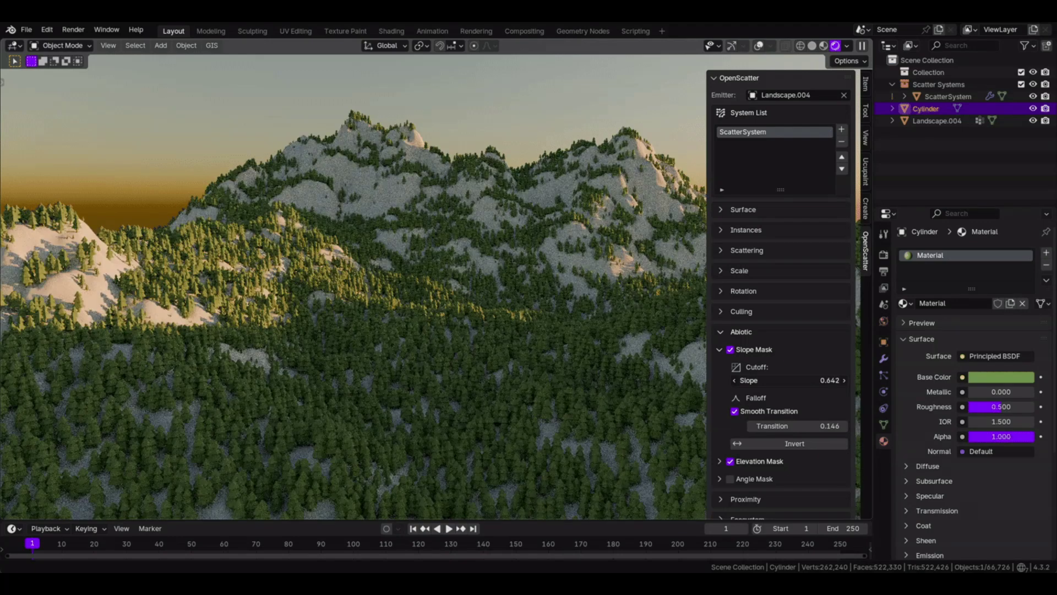
click(719, 349)
Step: Lower the Elevation Mask cutoff height of the landscape's tree scatter
click(719, 367)
drag(788, 397, 667, 397)
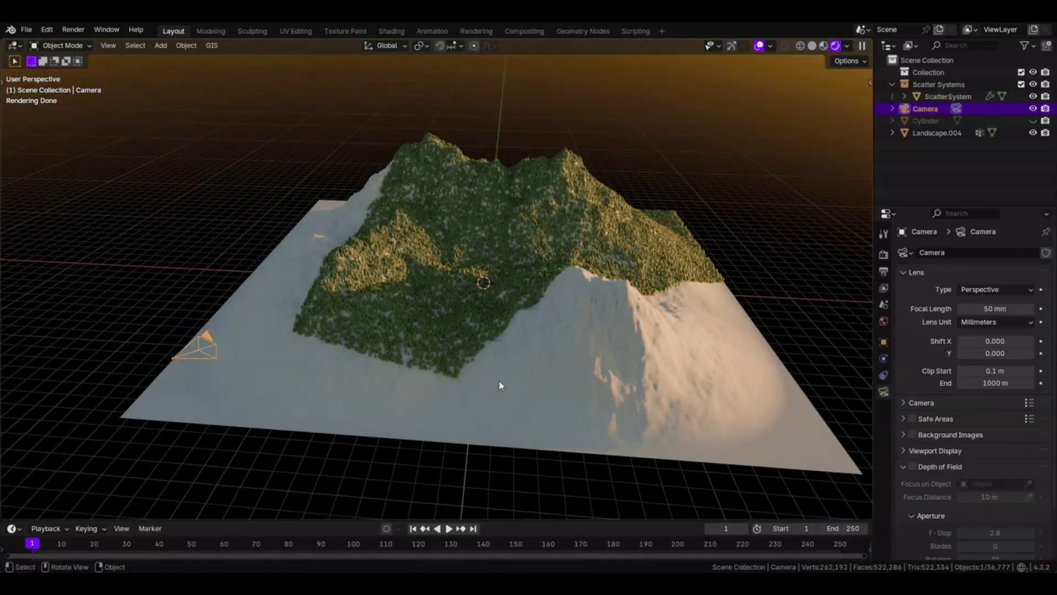
Step: Rotate the camera about the global Z axis to sweep the culled tree scatter across the landscape
key(r)
key(z)
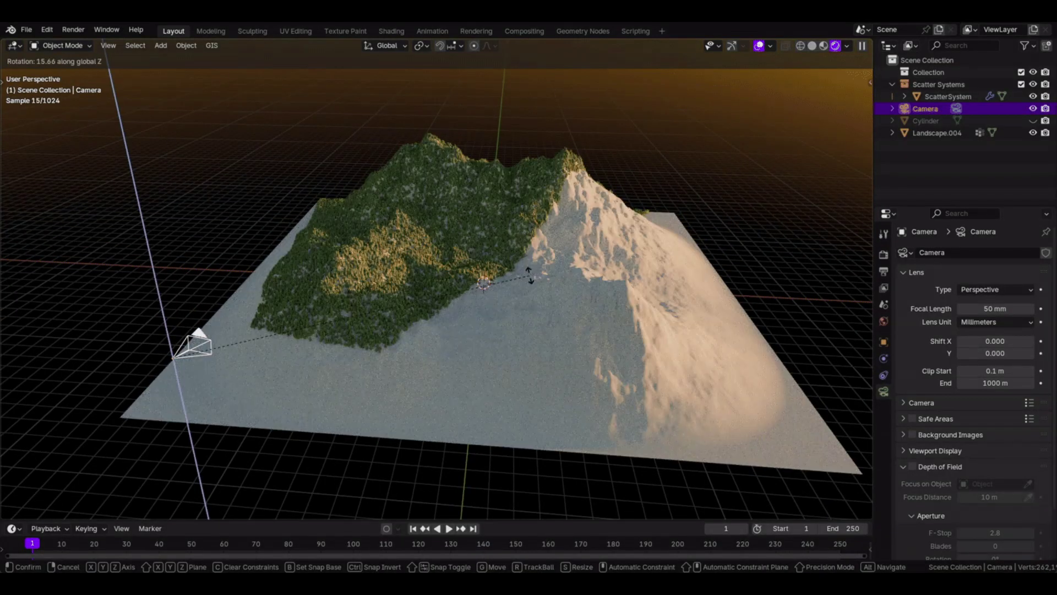